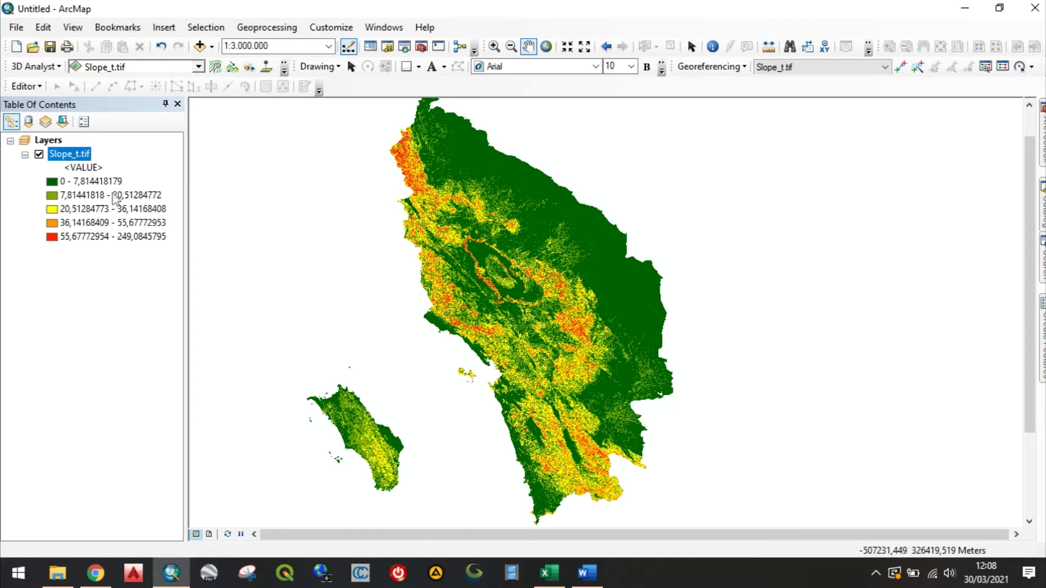
- Search for the Reclassify tool, open its 3D Analyst version and choose Slope_t.tif as the input raster
mouse_move(1040, 259)
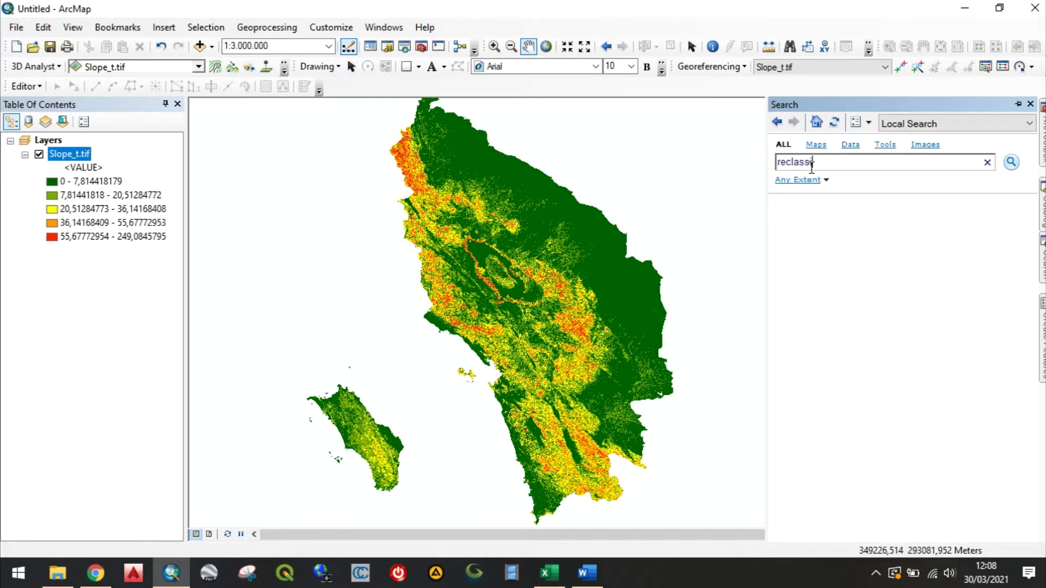
key(Return)
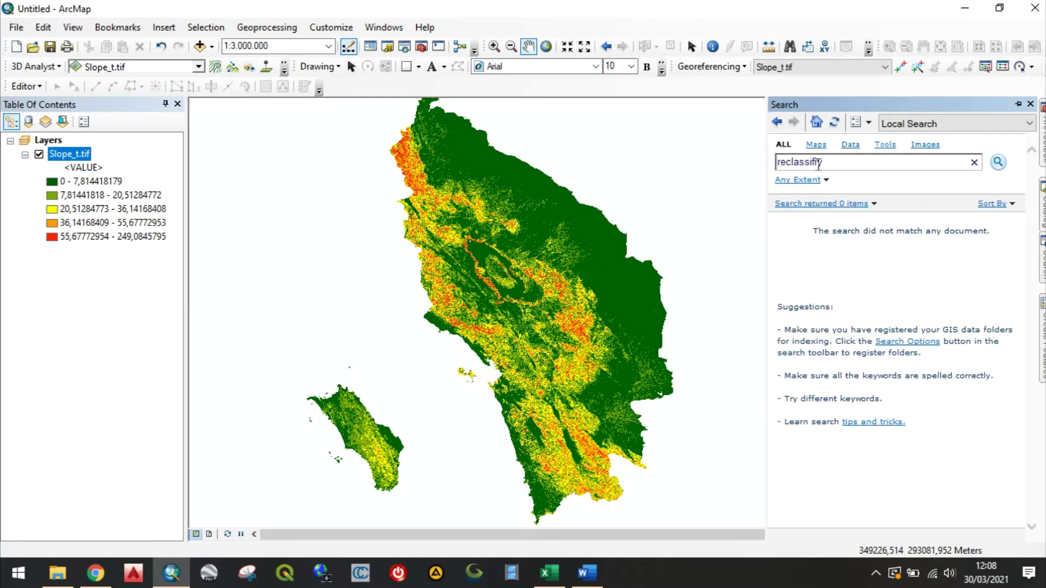
click(820, 162)
key(Return)
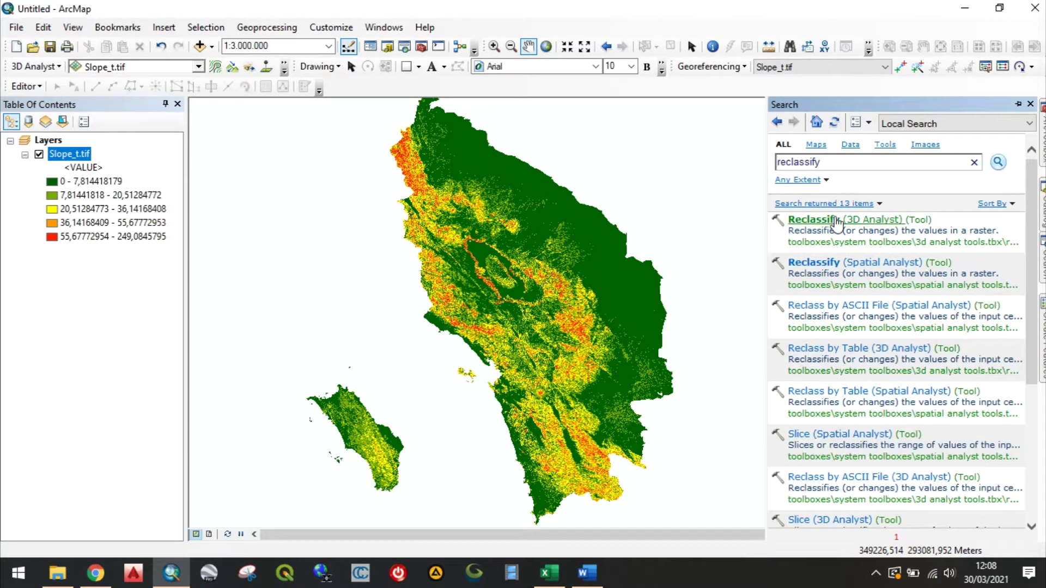
click(864, 221)
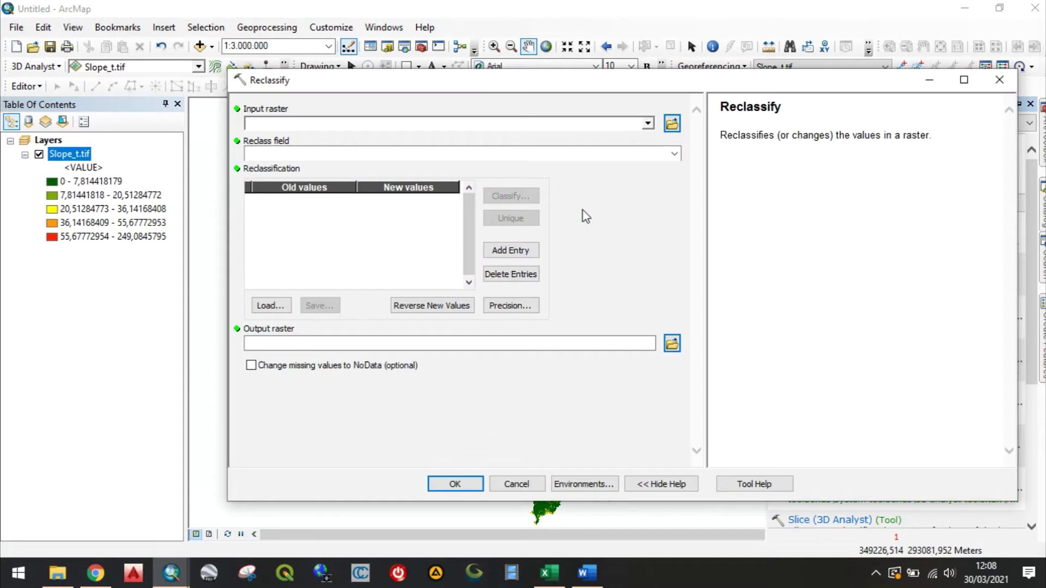
click(647, 123)
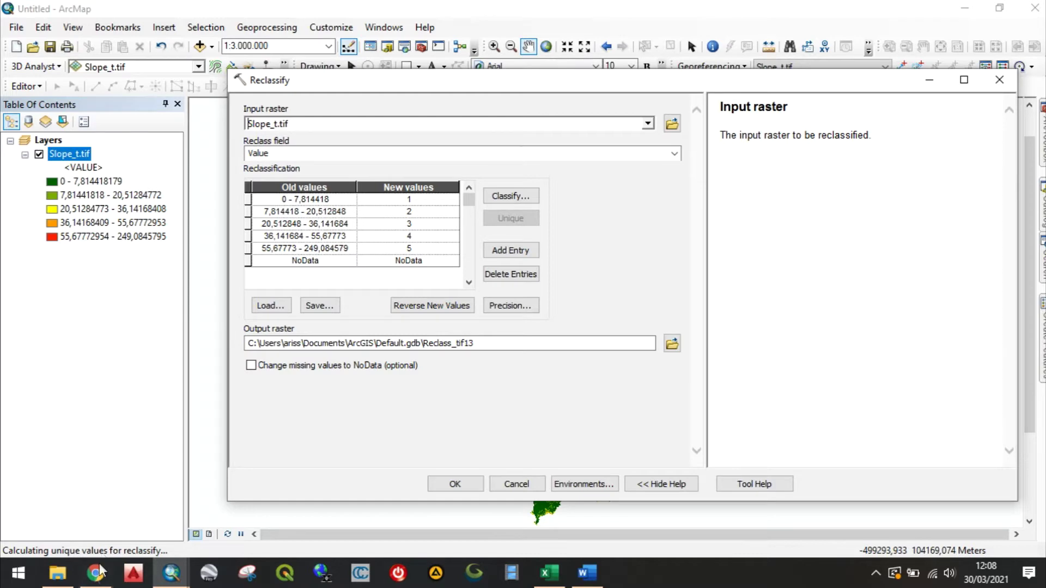
- Open the Klasifikasi Kemiringan image in File Explorer to read the slope class ranges, and return to the Reclassify dialog
click(59, 574)
double_click(691, 178)
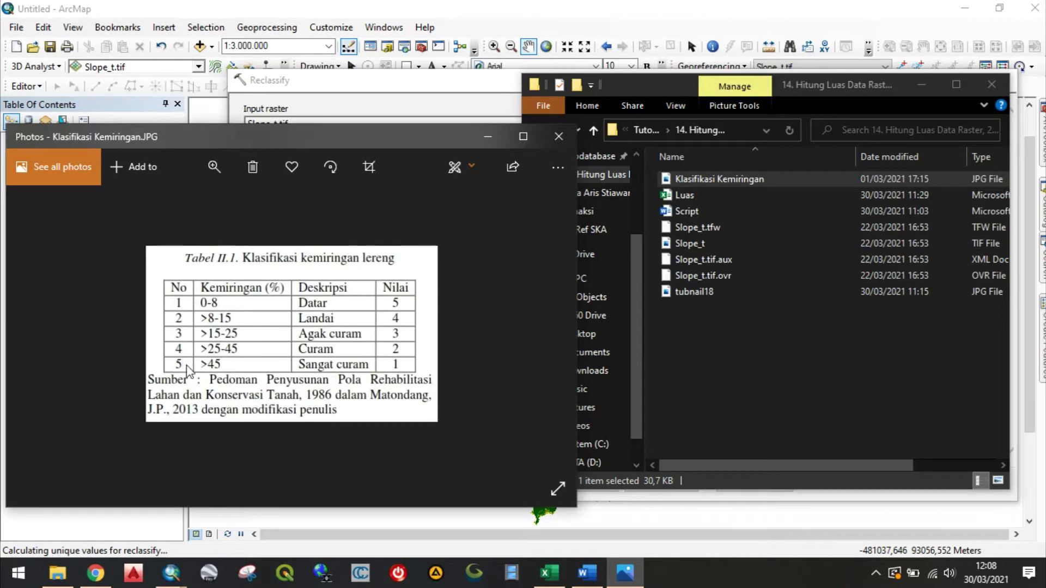
click(356, 87)
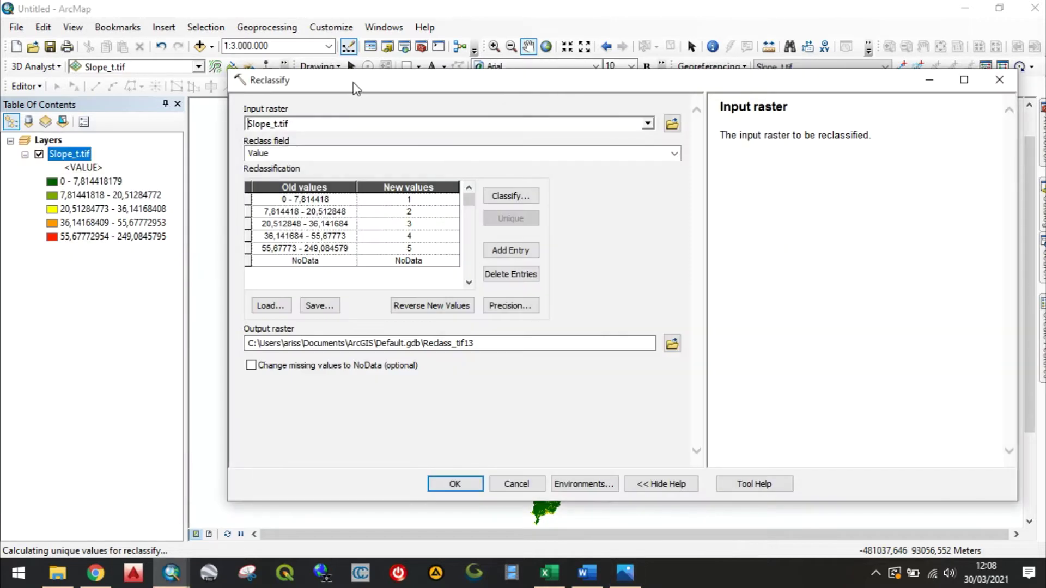
- Set the first two old-value ranges of the reclassification to 0 - 8 and 8 - 15
click(330, 199)
click(310, 200)
drag(296, 200, 370, 209)
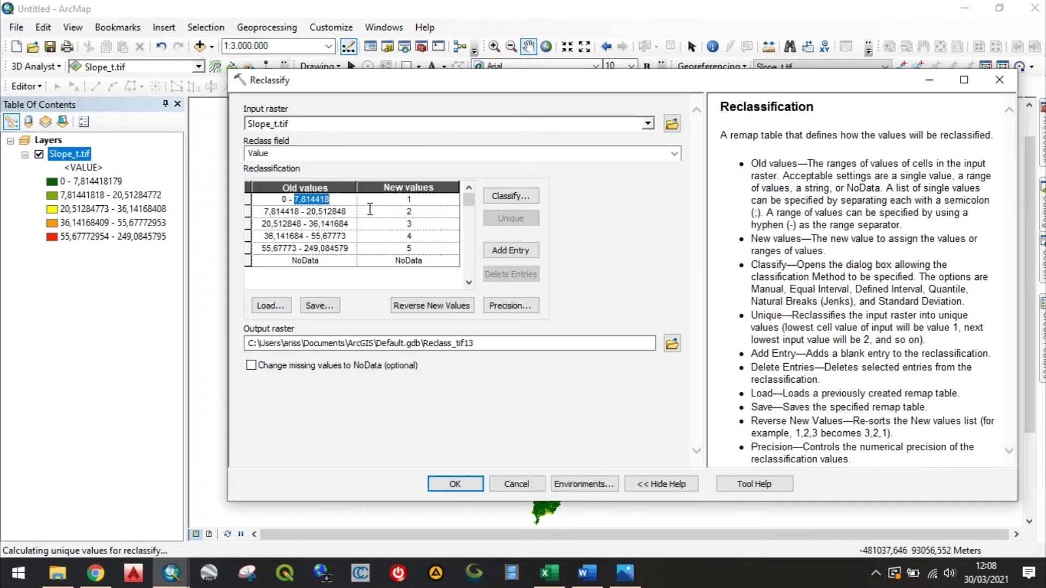
text(8)
click(316, 211)
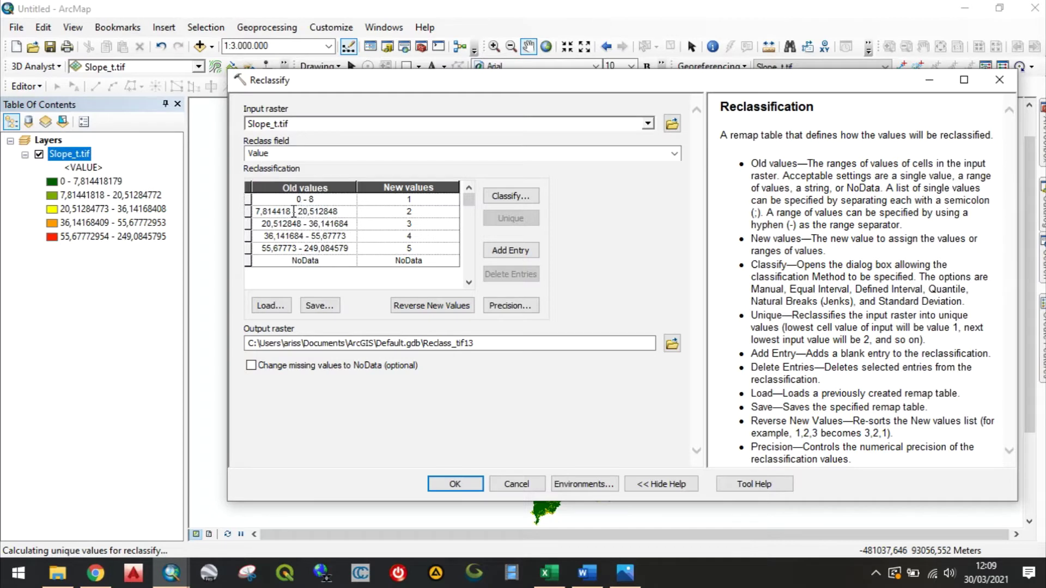
drag(289, 212, 248, 213)
text(8)
drag(294, 212, 340, 211)
text(14)
- Set the third and fourth old-value ranges of the reclassification to 15 - 25 and 25 - 45
click(299, 222)
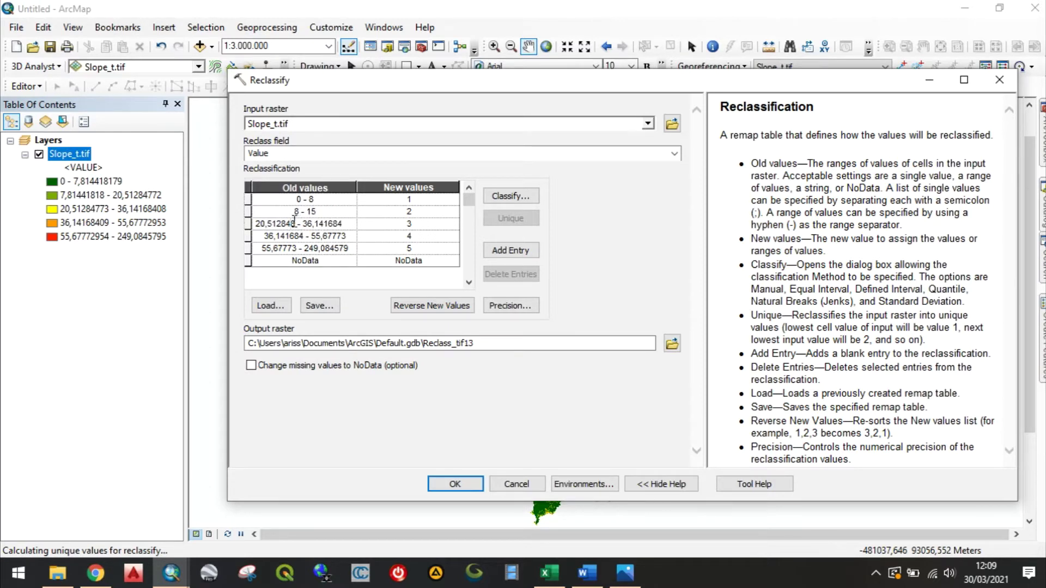
drag(295, 223, 250, 223)
text(15)
drag(296, 223, 356, 230)
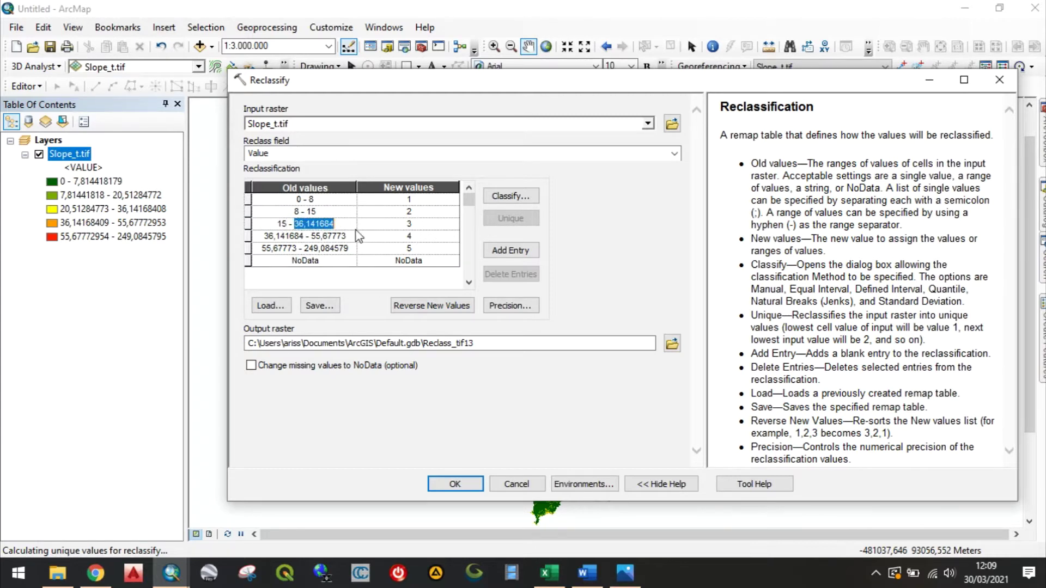
text(25)
click(301, 235)
drag(290, 236, 232, 233)
text(25)
drag(299, 236, 377, 241)
text(45)
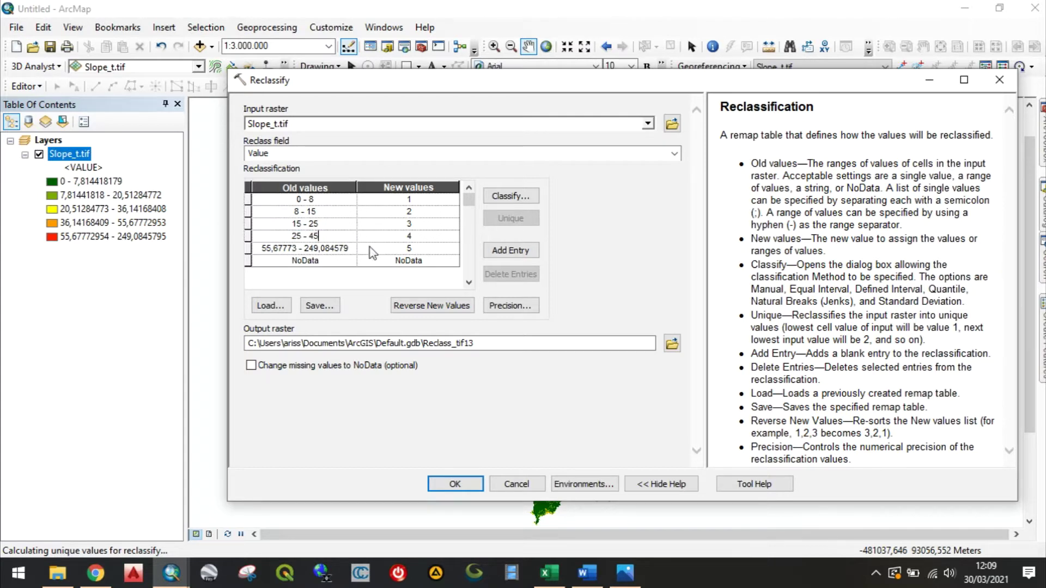
- Set the lower limit of the fifth old-value range to 45
click(297, 248)
drag(295, 249, 260, 249)
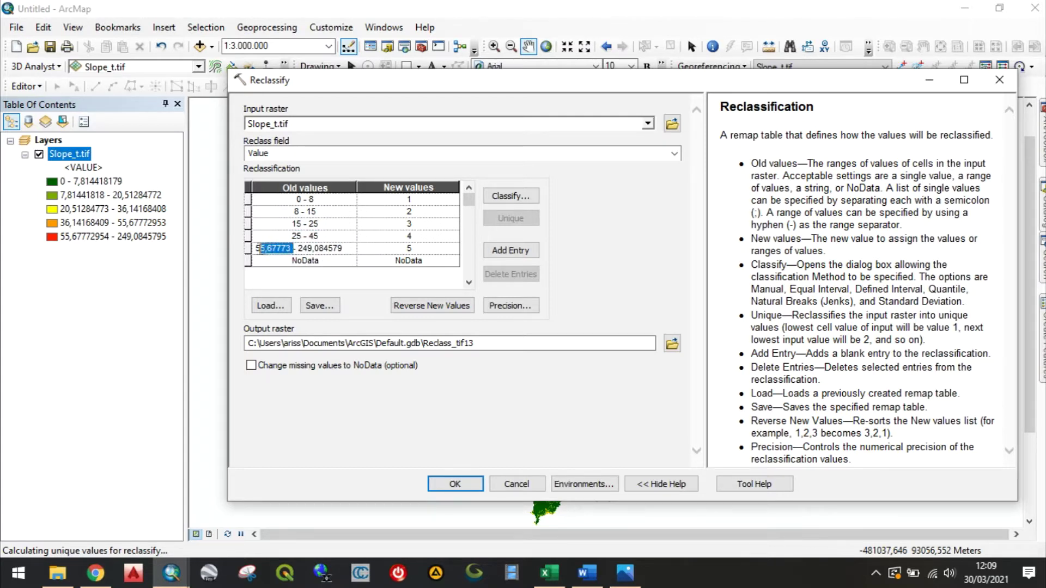
text(45)
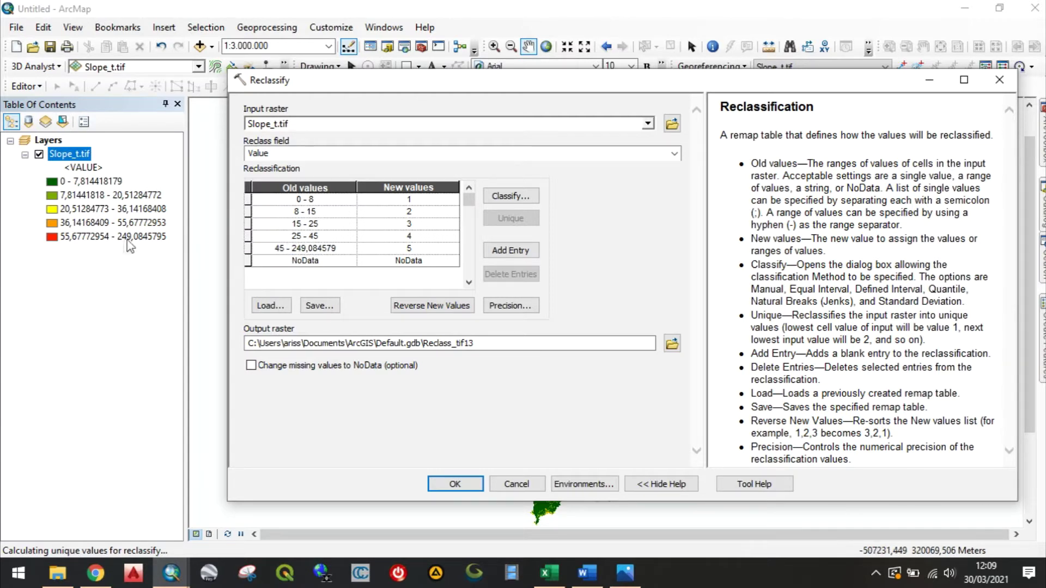
click(409, 261)
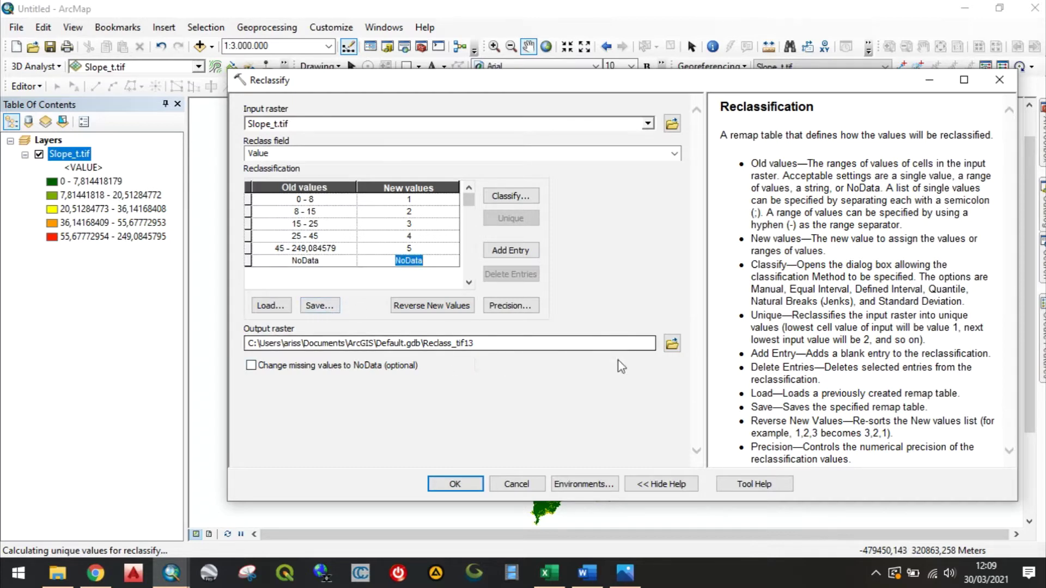
- Try to run Reclassify with the output raster saved as SLopeReclass in the folder "14. Hitung Luas Data Raster, 2 car (blm)"
click(669, 344)
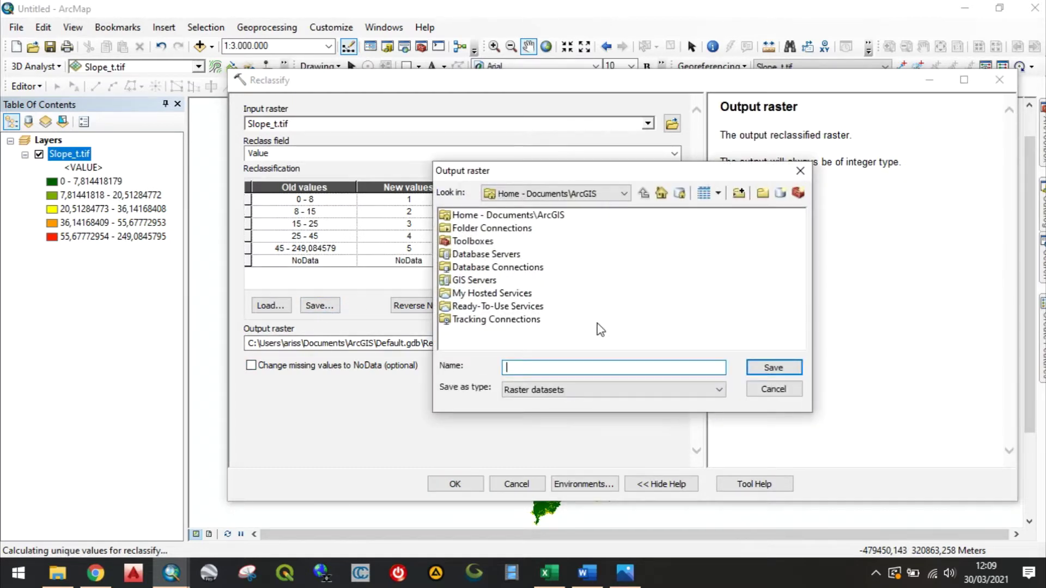
double_click(519, 229)
double_click(523, 319)
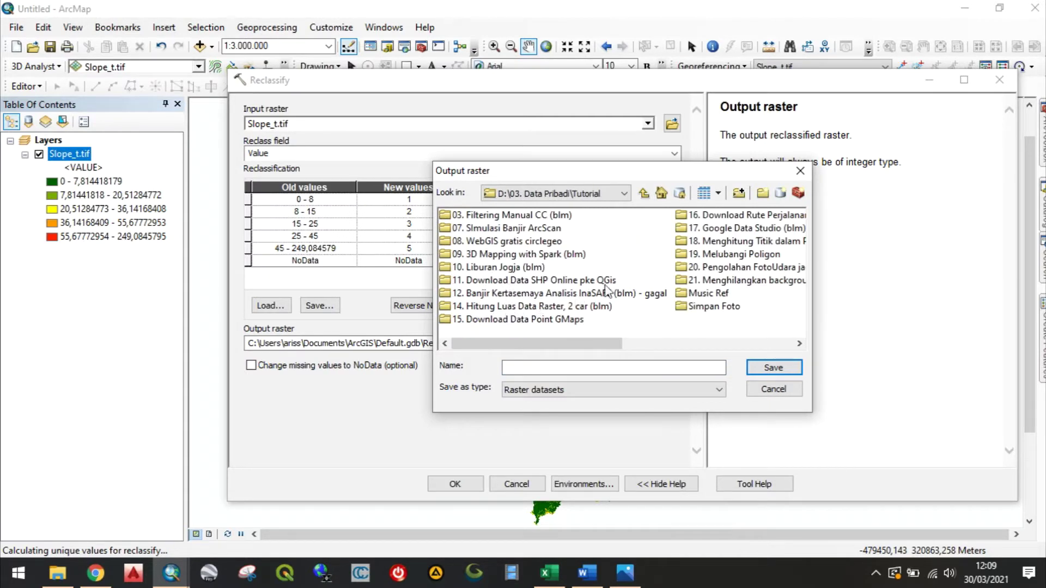
double_click(578, 306)
text(rec)
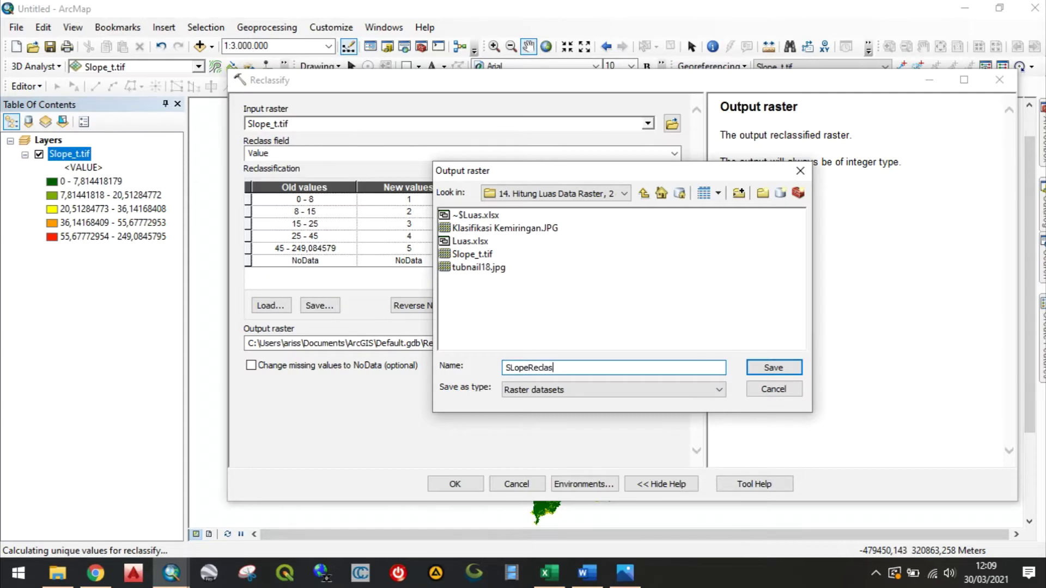
click(754, 370)
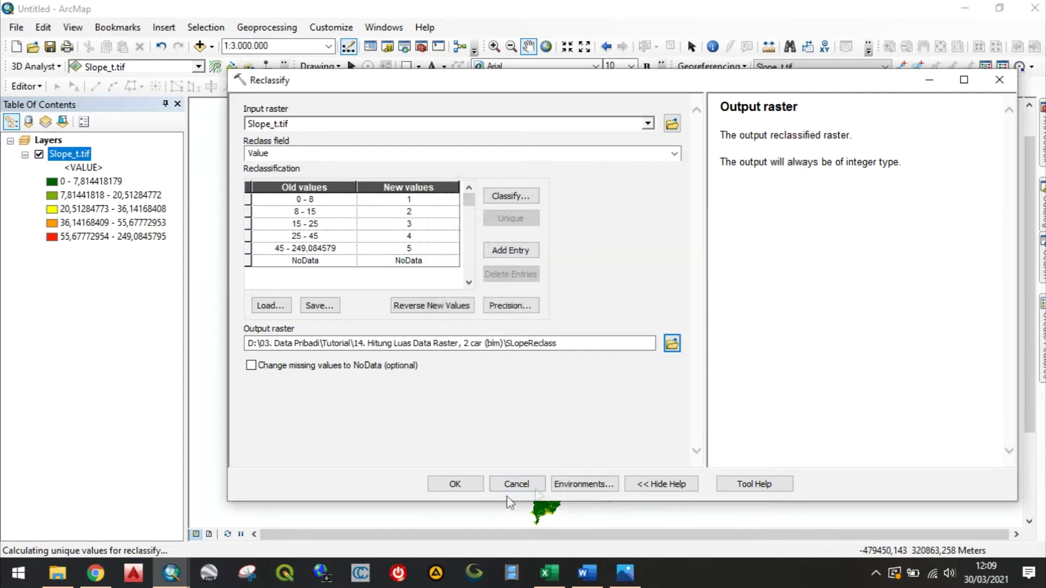
click(463, 488)
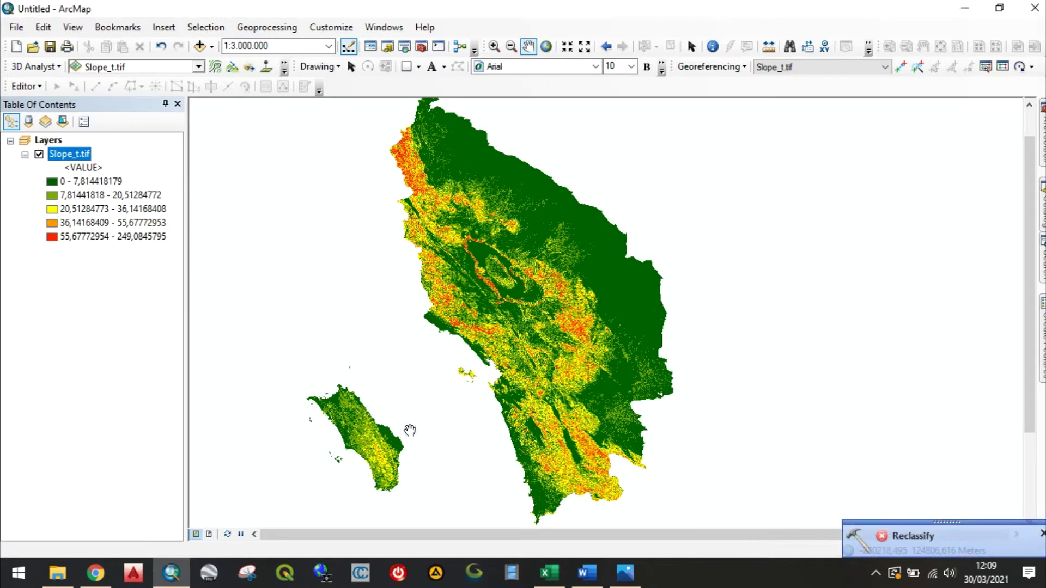
- Reopen the Reclassify (3D Analyst) tool and choose Slope_t.tif as the input raster
click(1041, 131)
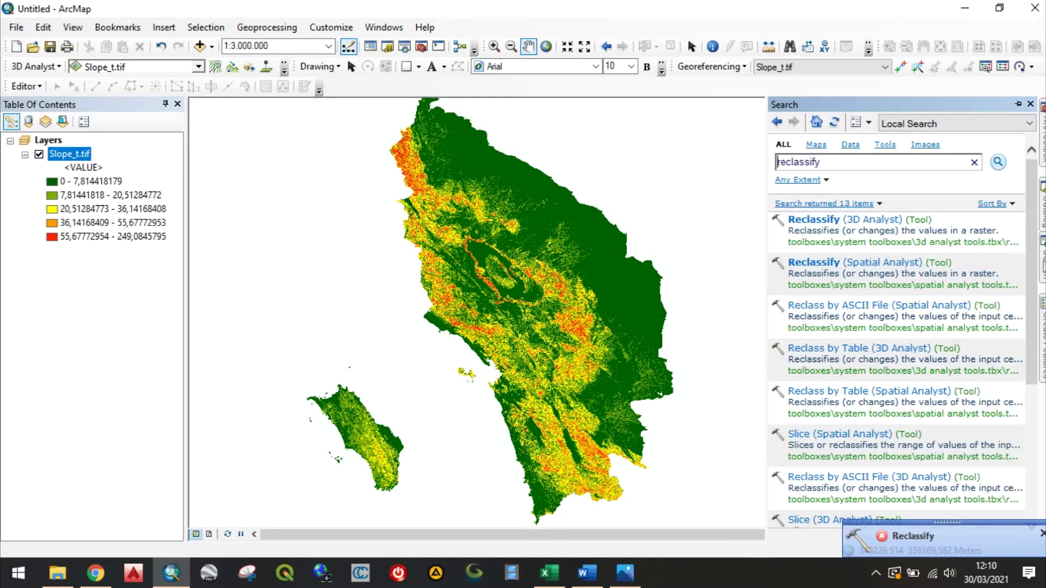
click(846, 223)
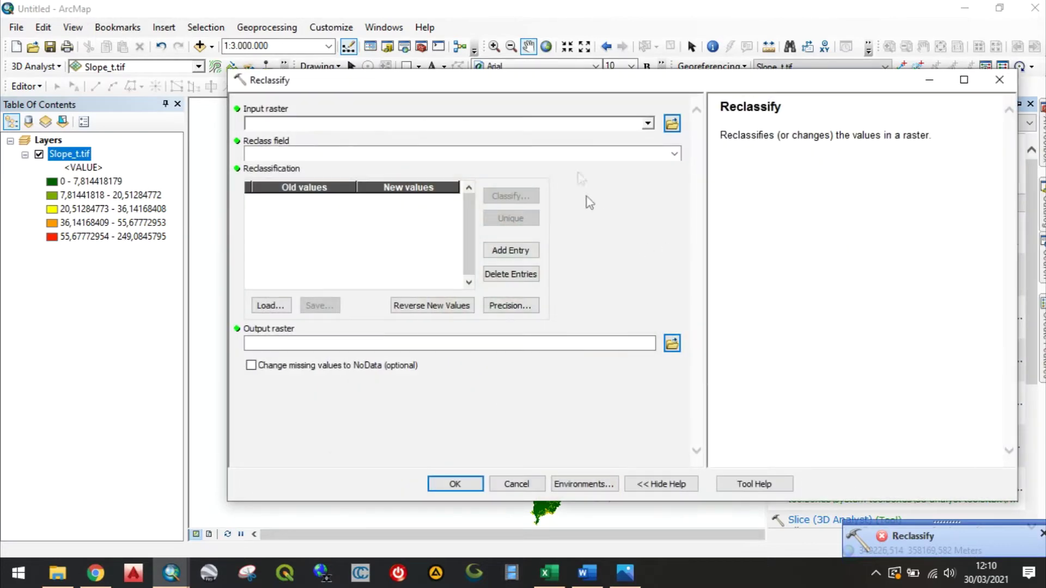
click(647, 123)
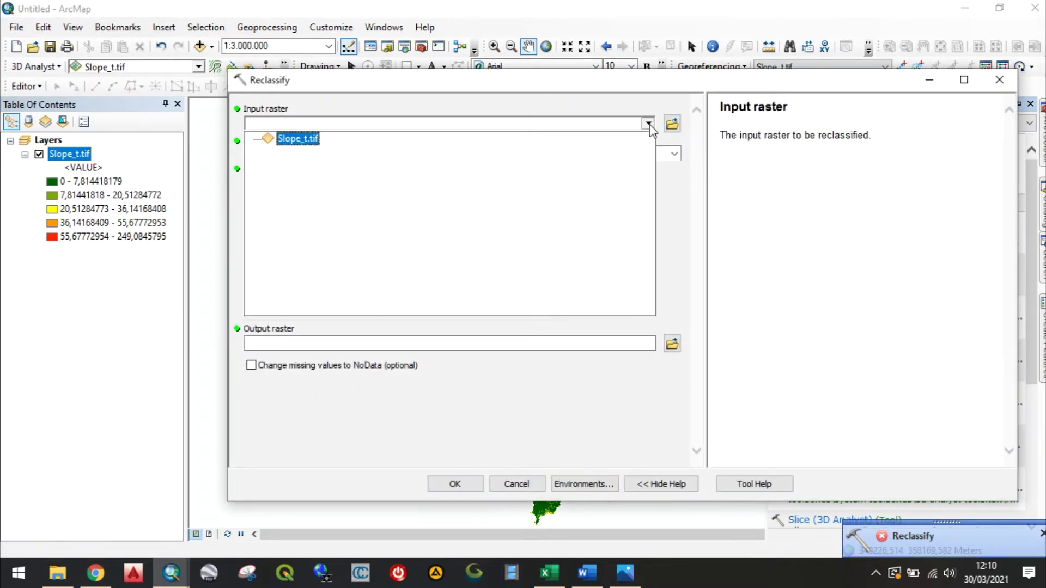
click(303, 141)
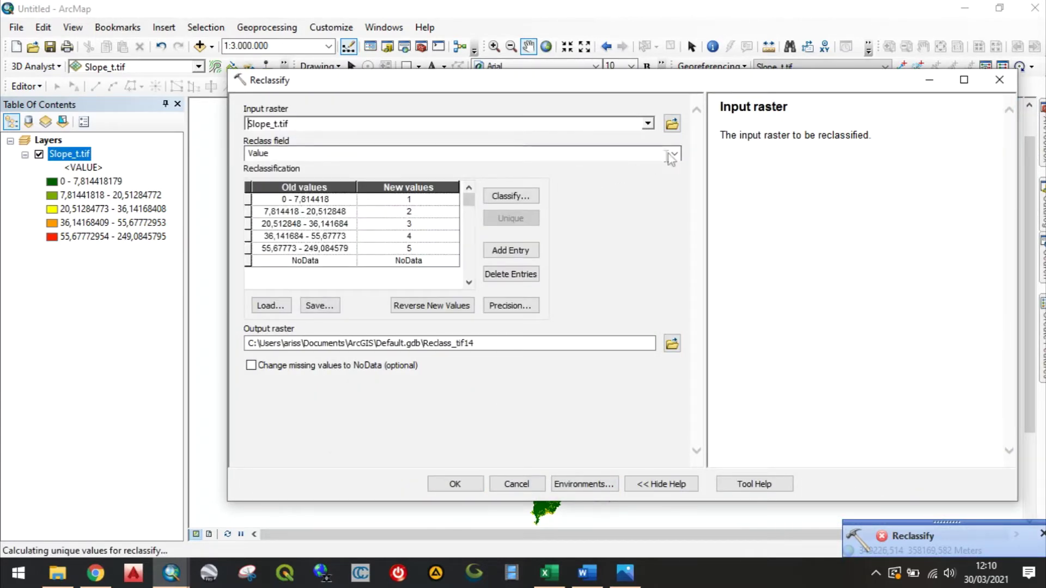
- Set the old-value ranges to 0 - 8, 8 - 15, 15 - 25 and 25 - 45, and start the fifth range at 45
click(333, 199)
drag(295, 199, 295, 200)
drag(295, 200, 337, 211)
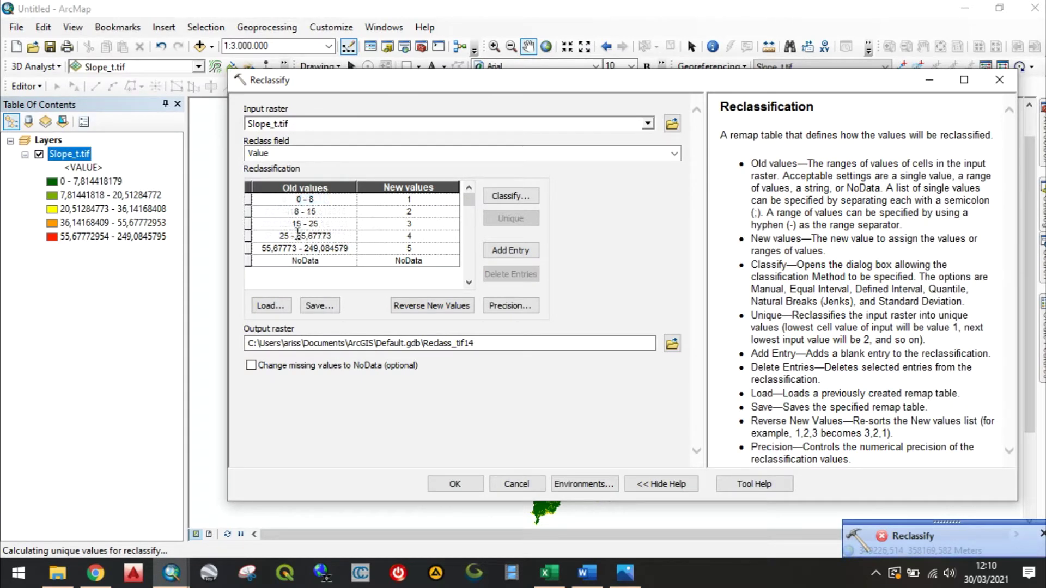
drag(297, 236, 346, 235)
text(45)
click(294, 248)
drag(291, 248, 257, 249)
text(45)
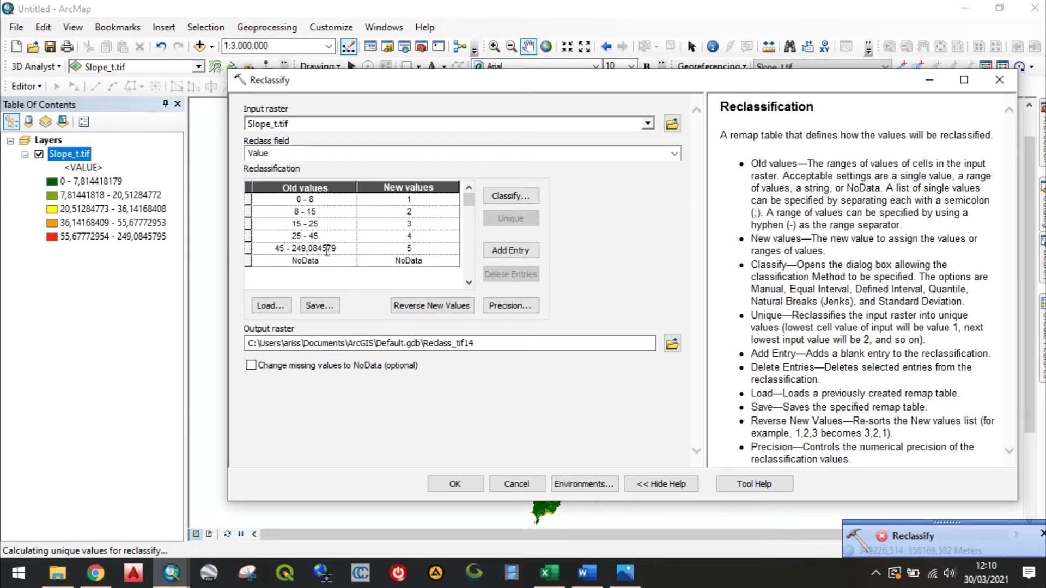
click(372, 260)
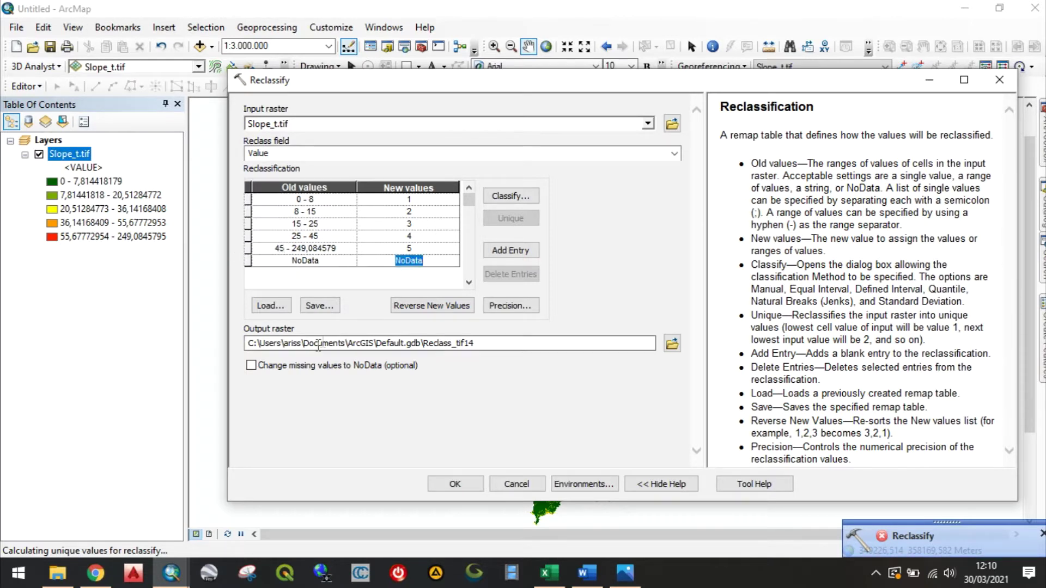
- Run the reclassification with the default output raster and hide the Slope_t.tif layer
click(459, 483)
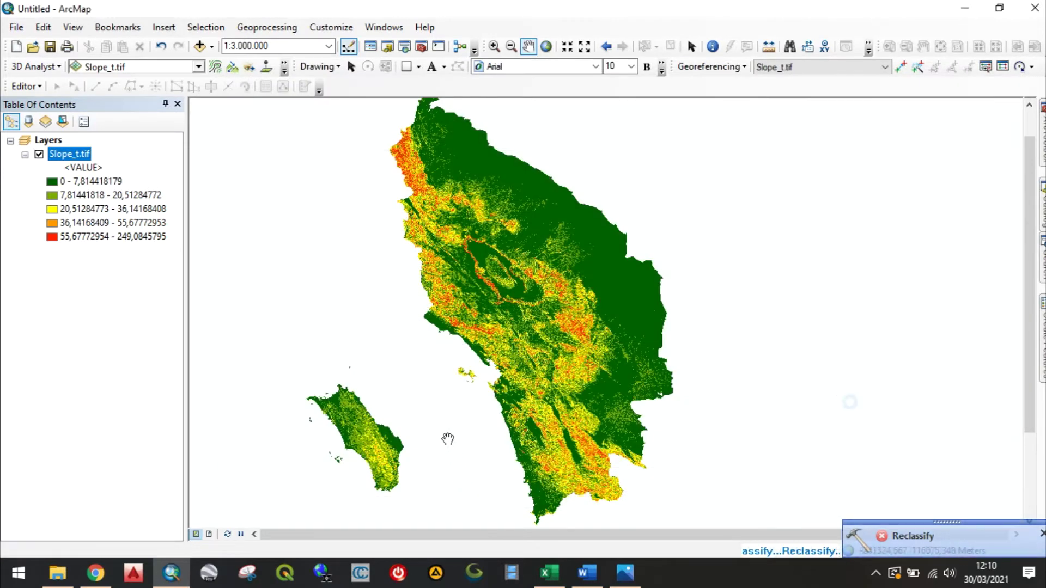
click(39, 251)
- Apply the dark green-yellow-red color scheme to the reclassified raster and collapse the legend of Slope_t.tif
right_click(80, 156)
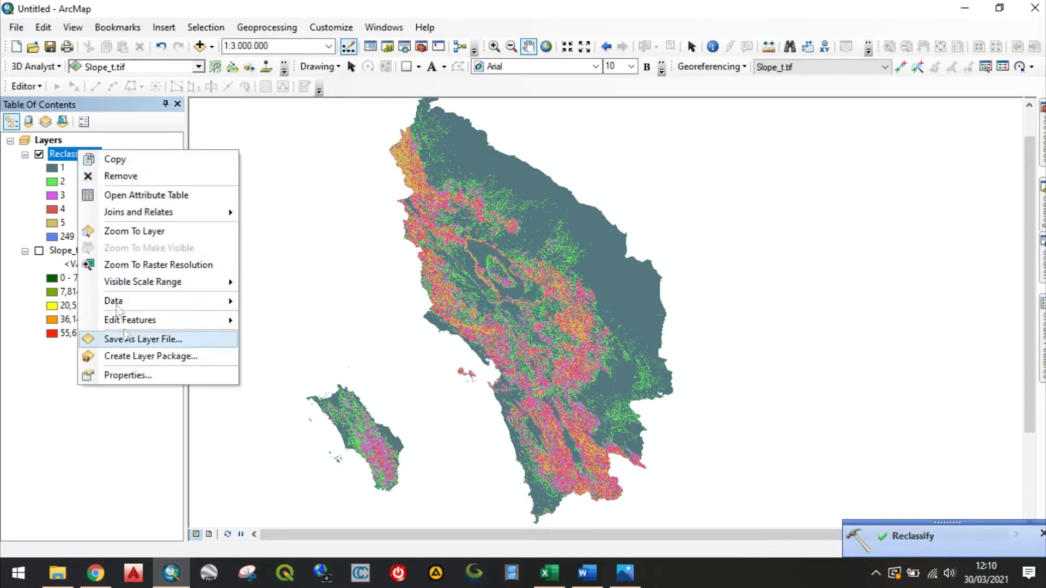
click(135, 377)
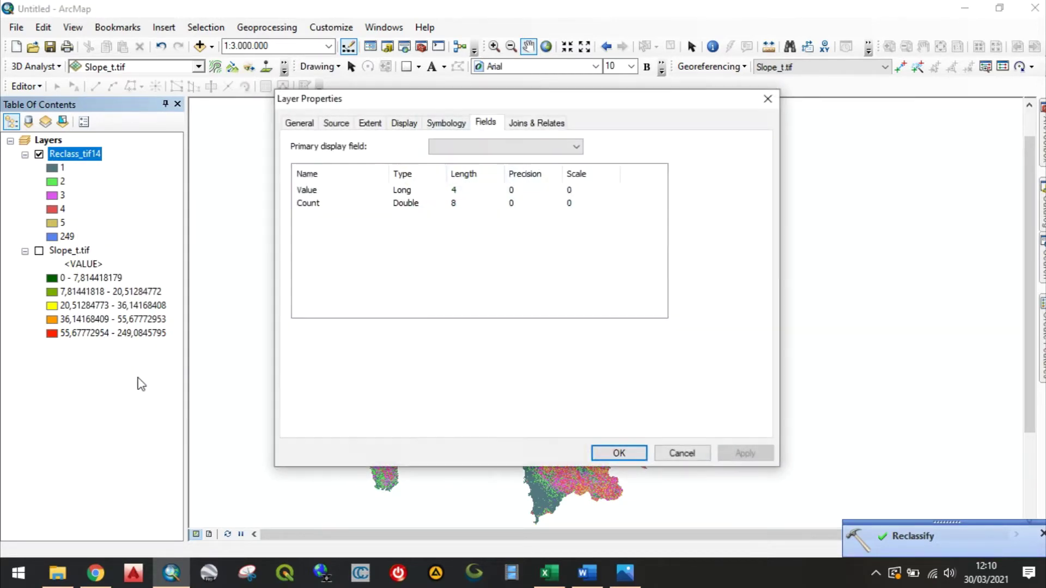
click(443, 125)
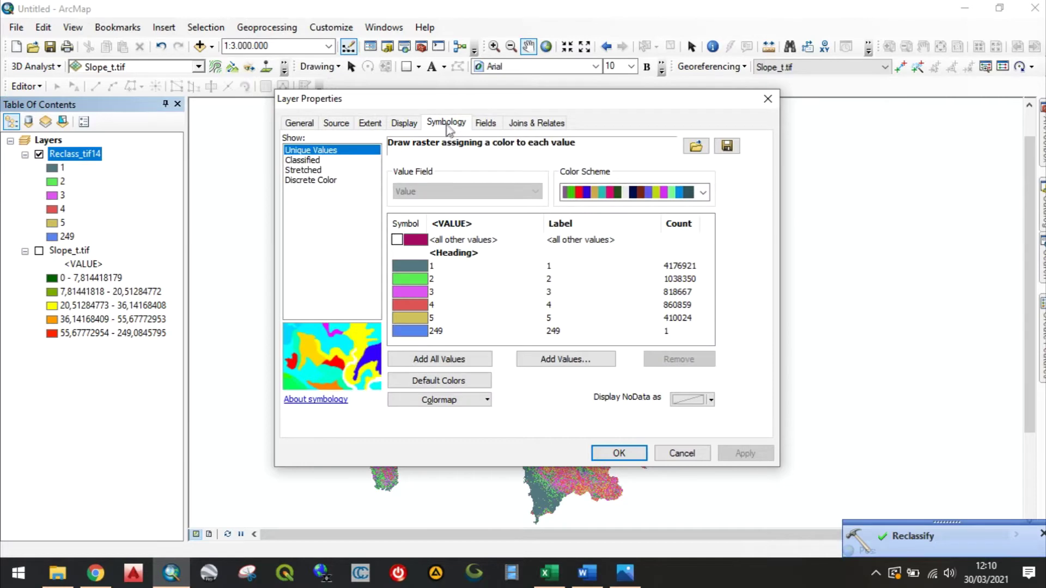
click(703, 192)
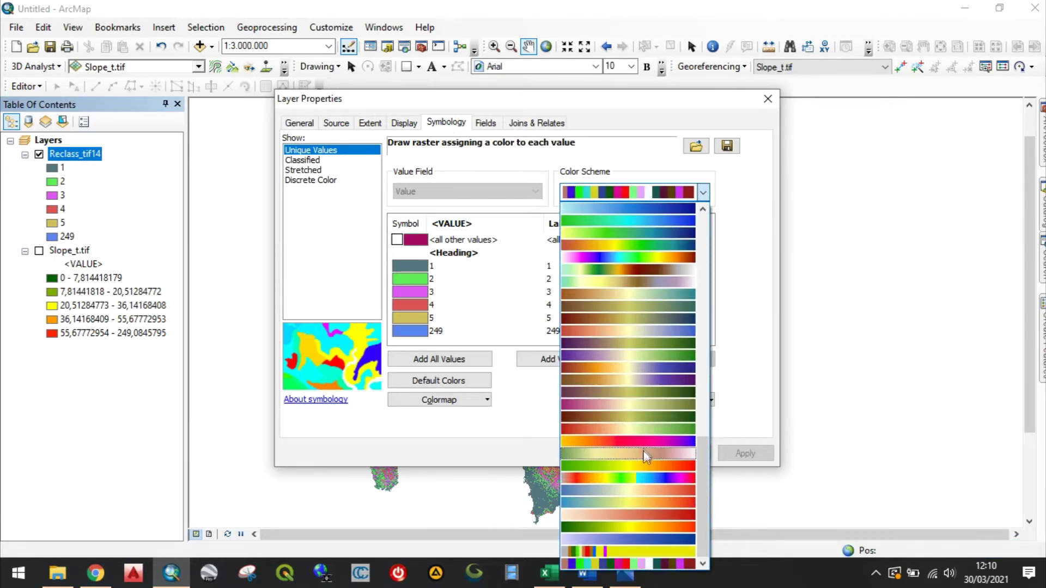
click(642, 528)
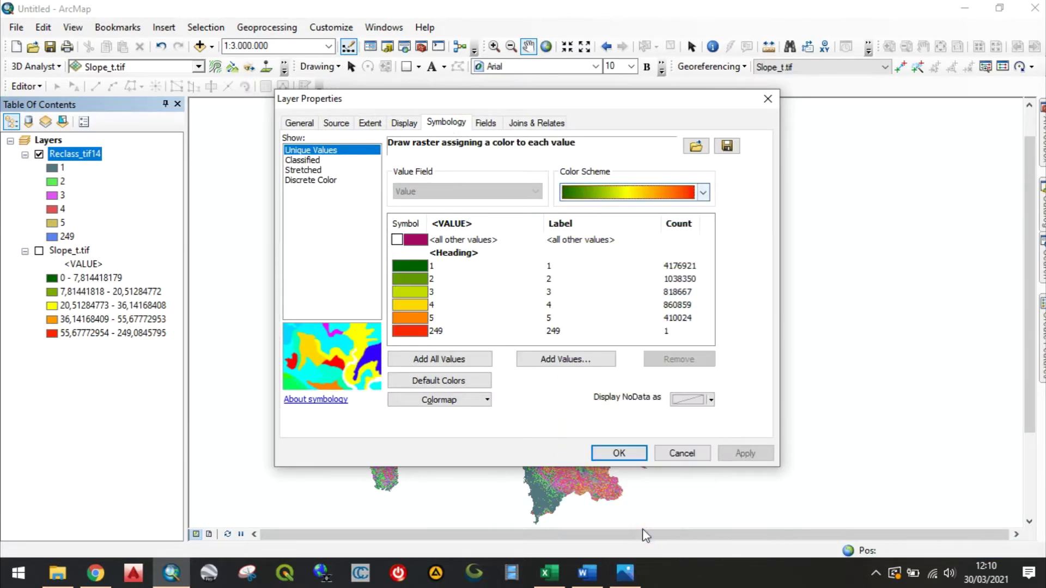
click(619, 452)
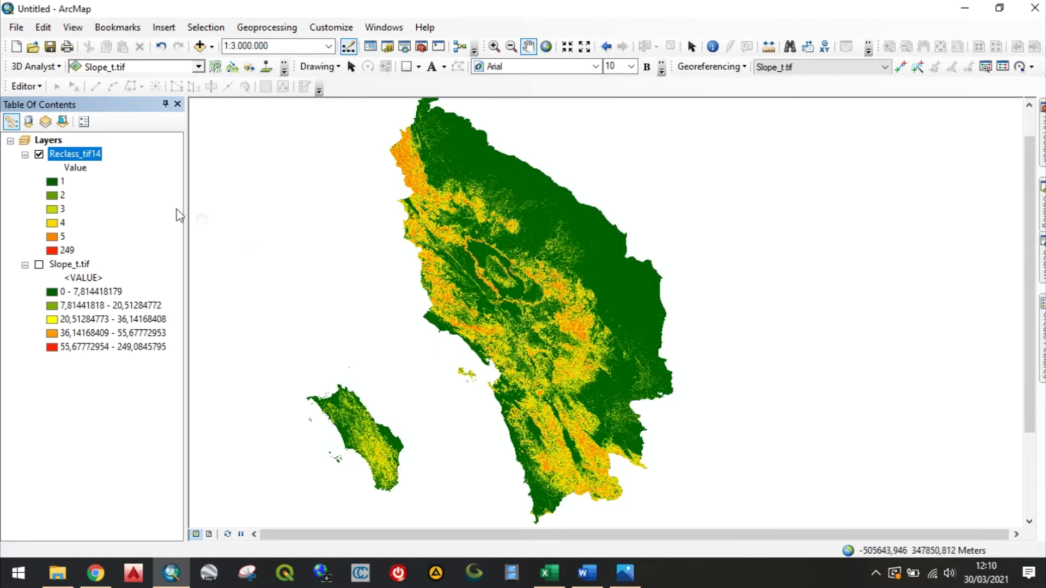
click(25, 265)
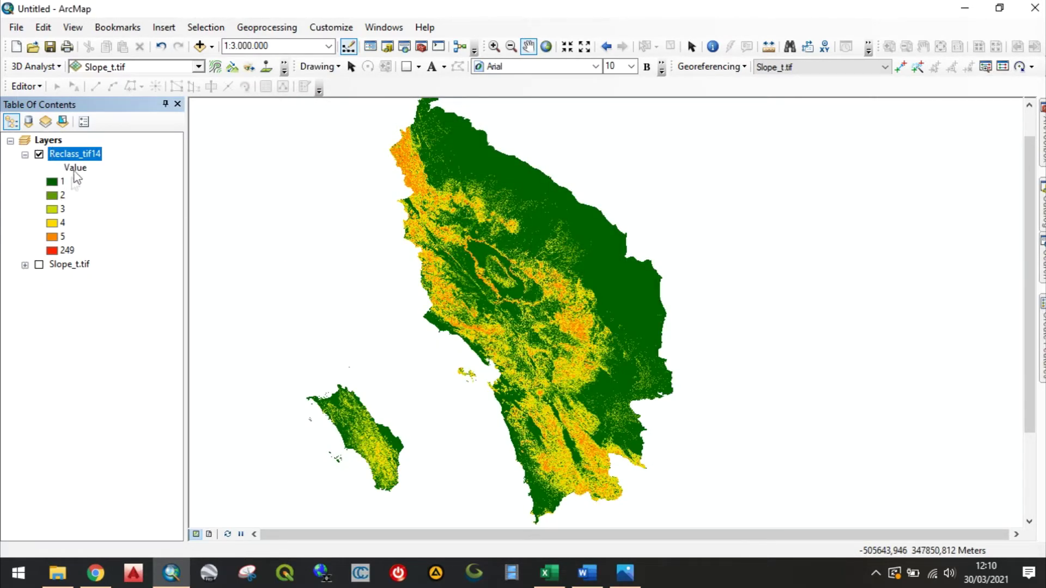
- Examine the cell size and the spatial reference's linear unit in the source properties of the reclassified raster
click(62, 252)
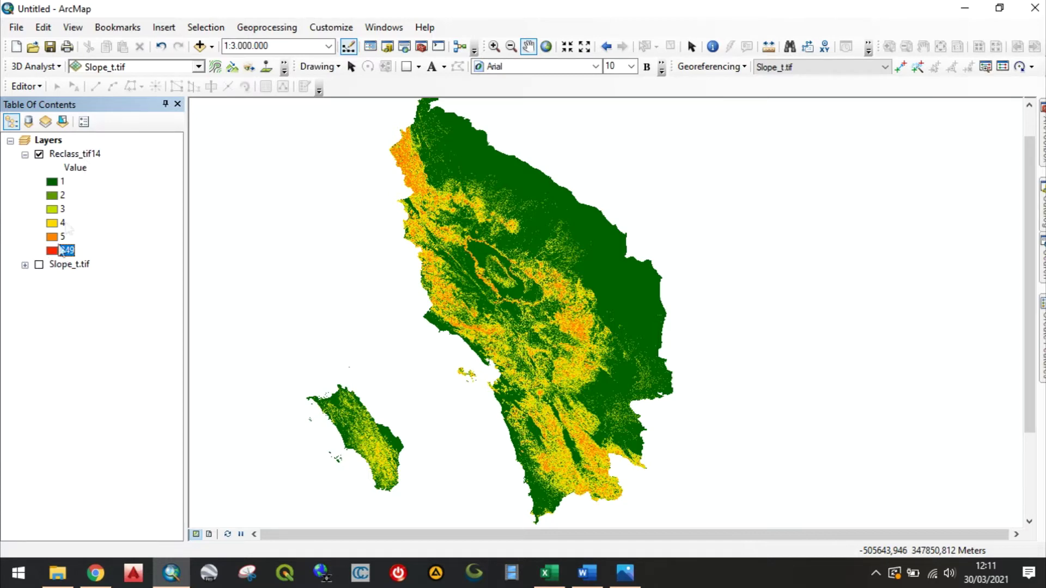
right_click(88, 154)
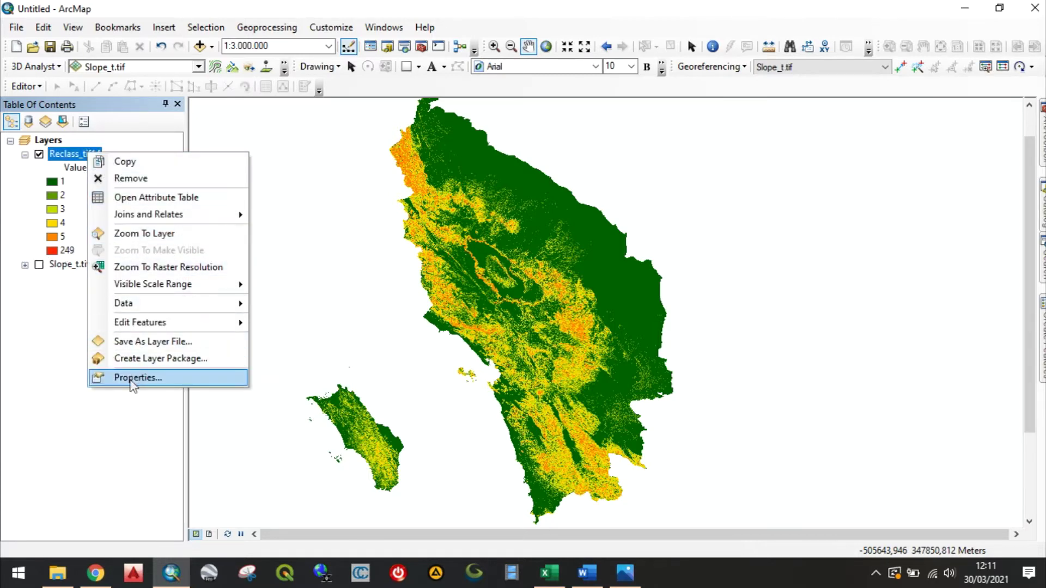
click(133, 378)
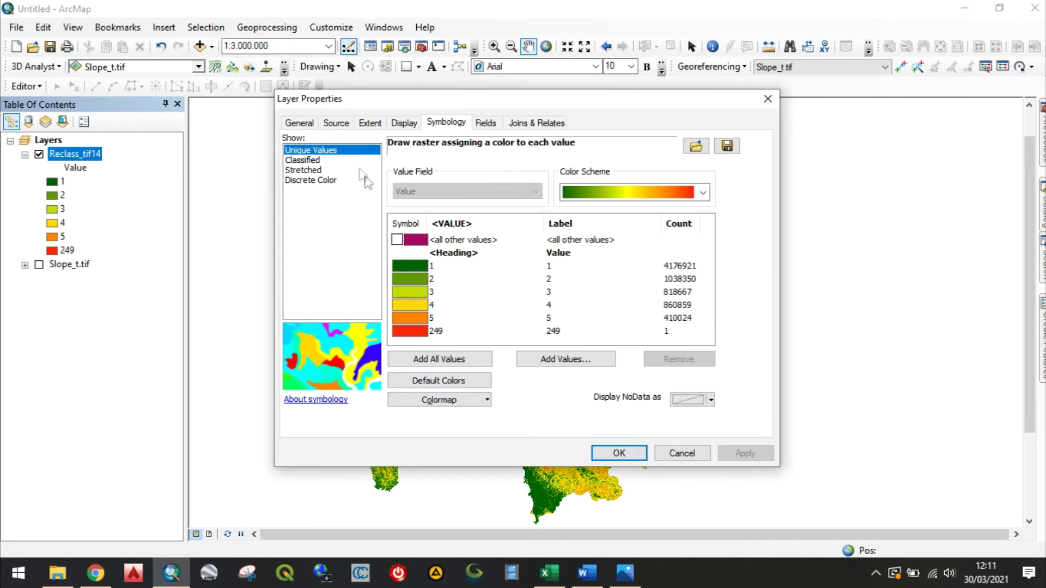
click(335, 124)
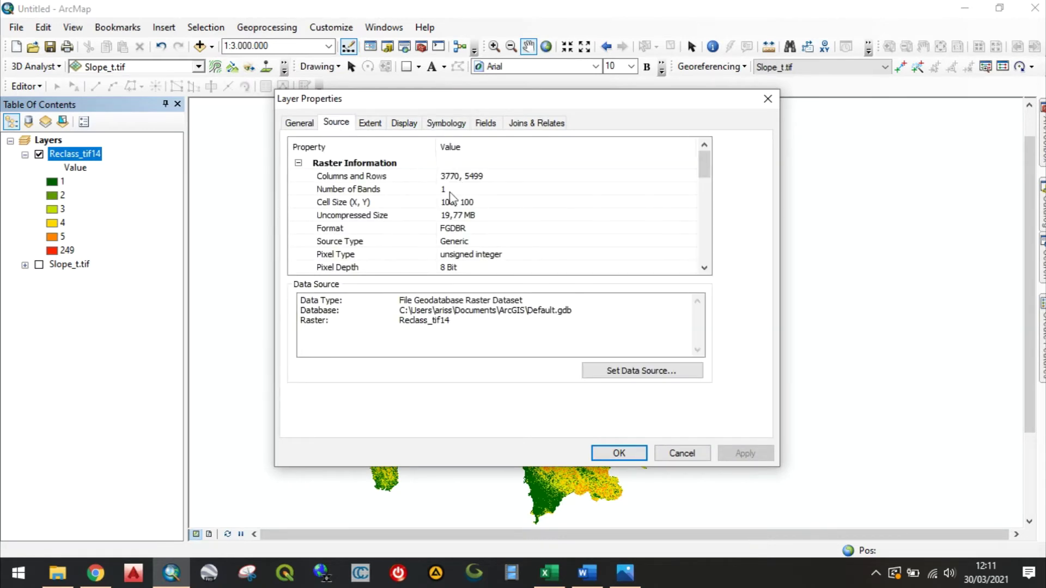
scroll(399, 218, down, 1)
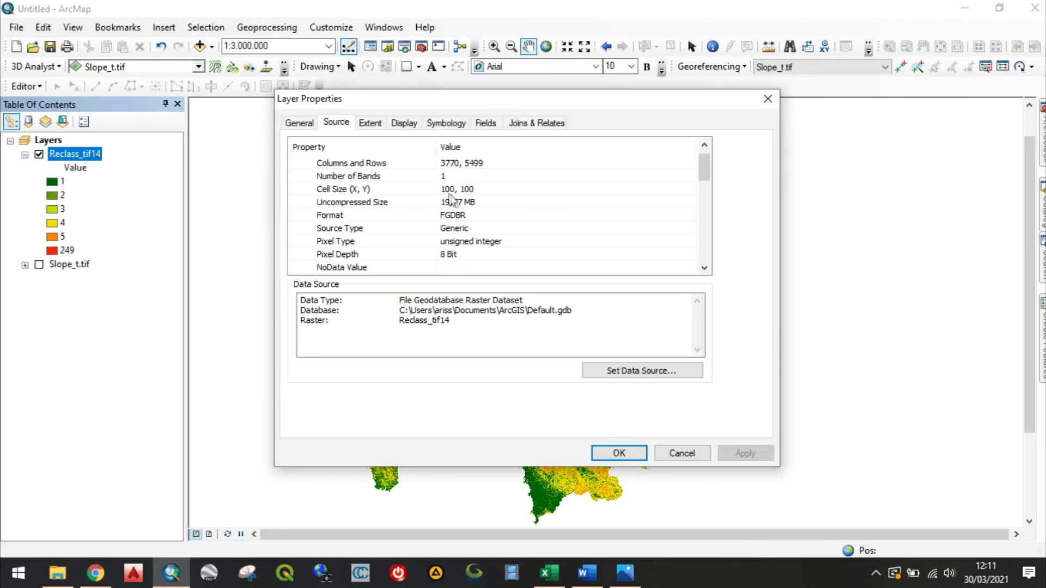
scroll(406, 231, down, 4)
scroll(349, 242, down, 2)
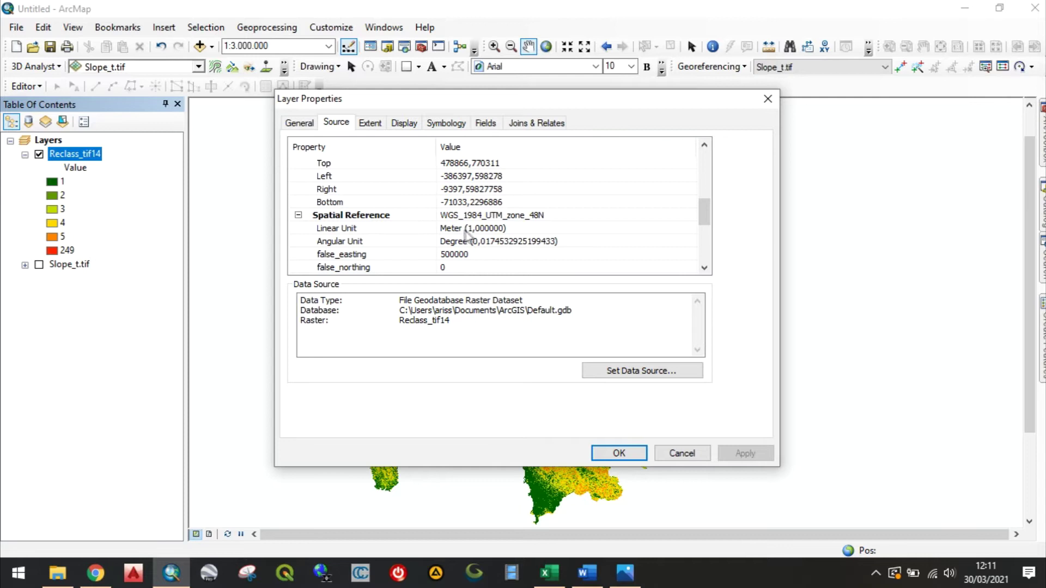
scroll(463, 234, up, 6)
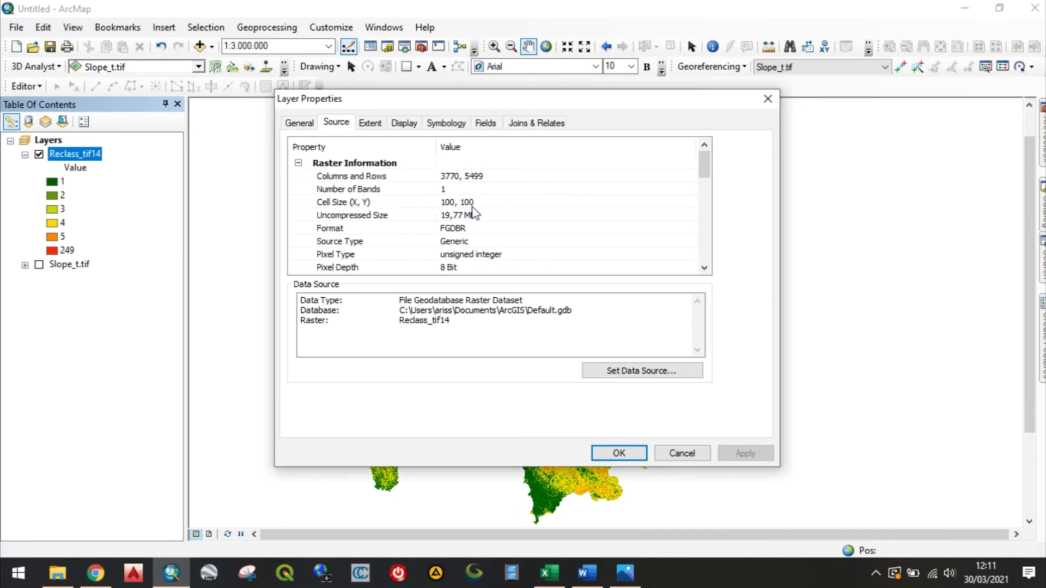
- Switch to the Luas workbook in Excel and enter classes 1 to 5 in the Kelas Kemiringan column, C3 to C7
click(549, 572)
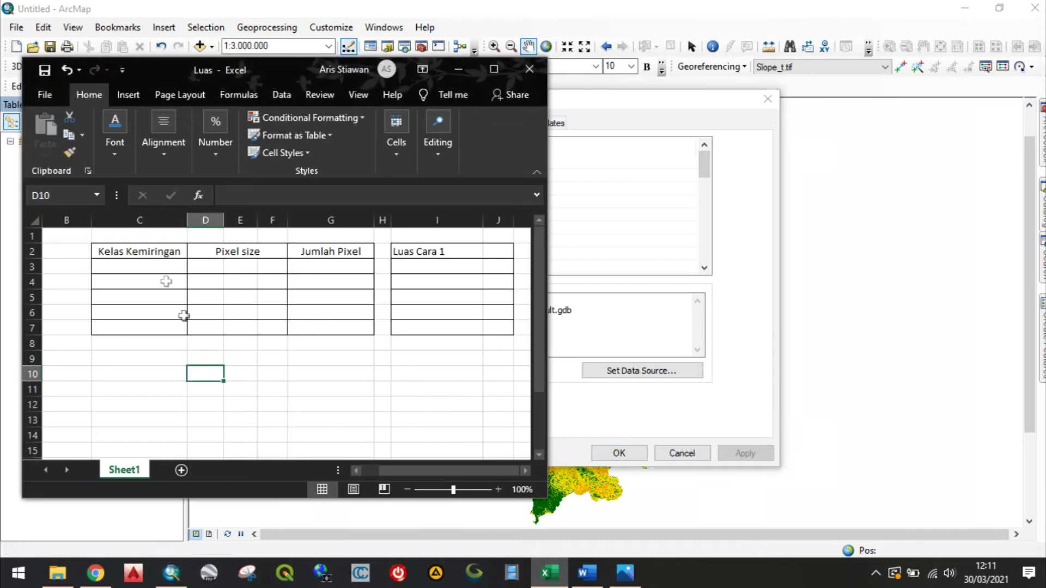
click(152, 254)
click(145, 270)
text(1)
key(Return)
text(2)
key(Return)
text(3)
key(Return)
text(4)
key(Return)
text(5)
- Enter the class 1 pixel size as 100, 100 and m in cells D3, E3 and F3
key(Right)
key(Up)
key(Up)
key(Up)
key(Up)
text(100)
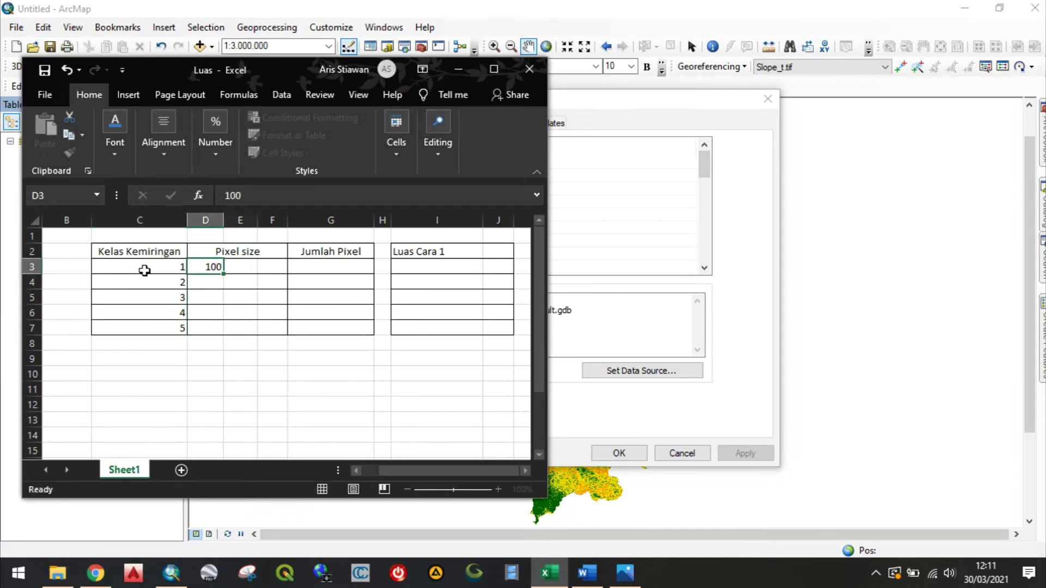
key(Right)
text(1)
key(Right)
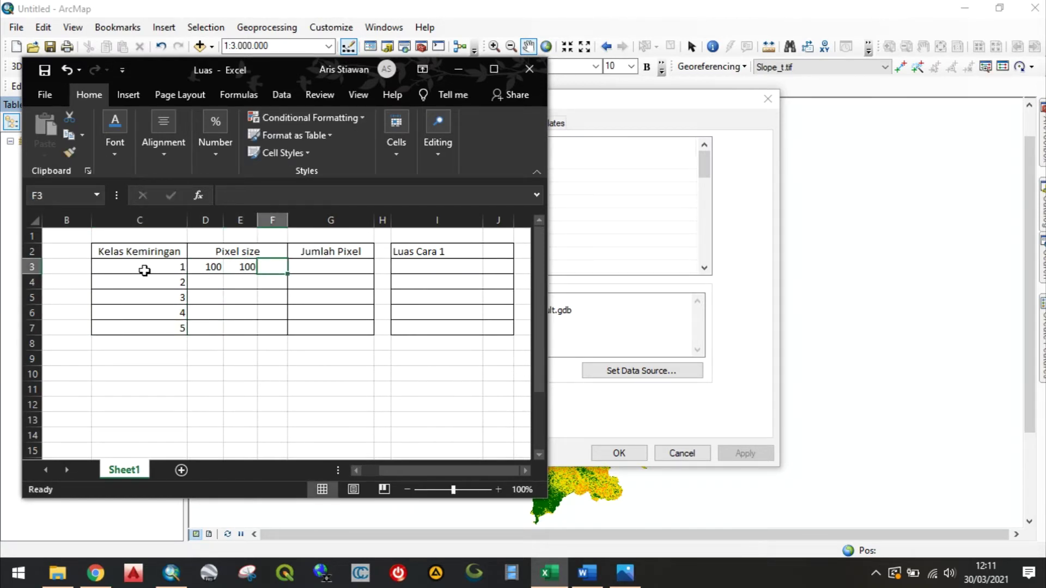
text(m)
- Copy the class 1 pixel size values and unit to the rows of classes 2 to 5
drag(212, 267, 261, 267)
key(ctrl+c)
drag(205, 283, 275, 324)
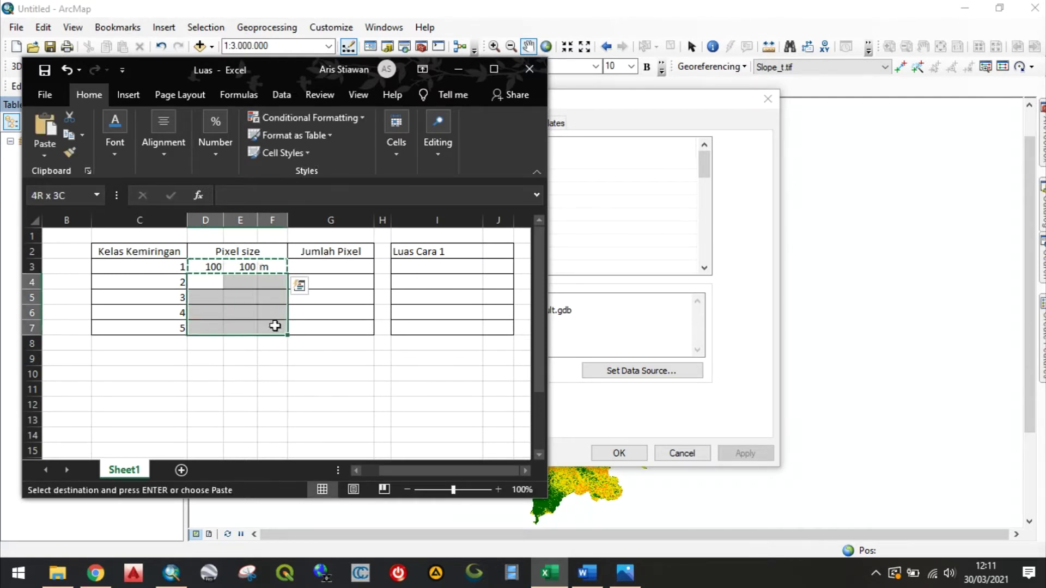
key(ctrl+v)
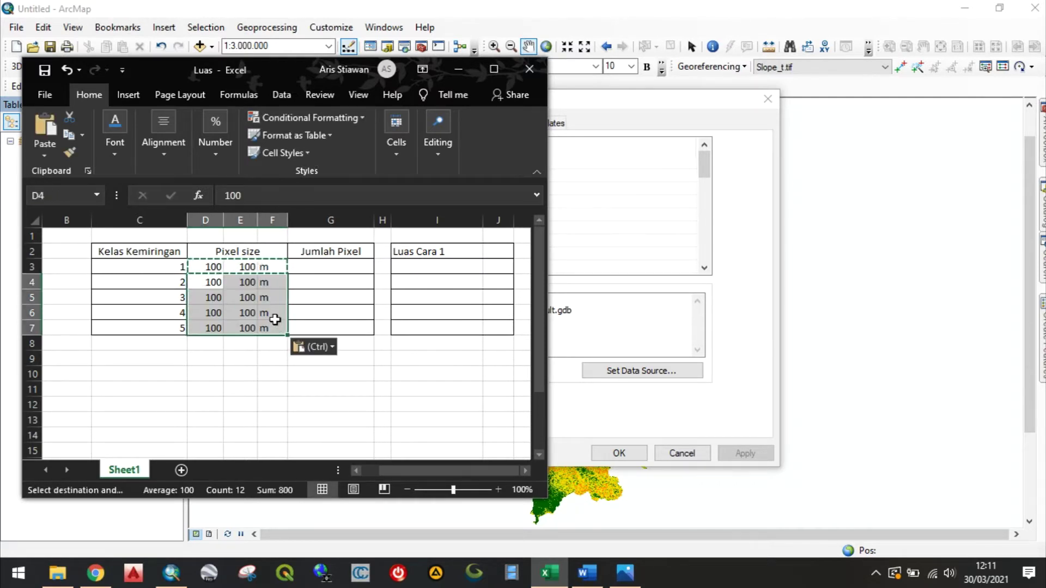
- Switch to ArcMap and show the reclassified raster's pixel count per class, with the layer properties dialog placed clear of the spreadsheet
click(319, 266)
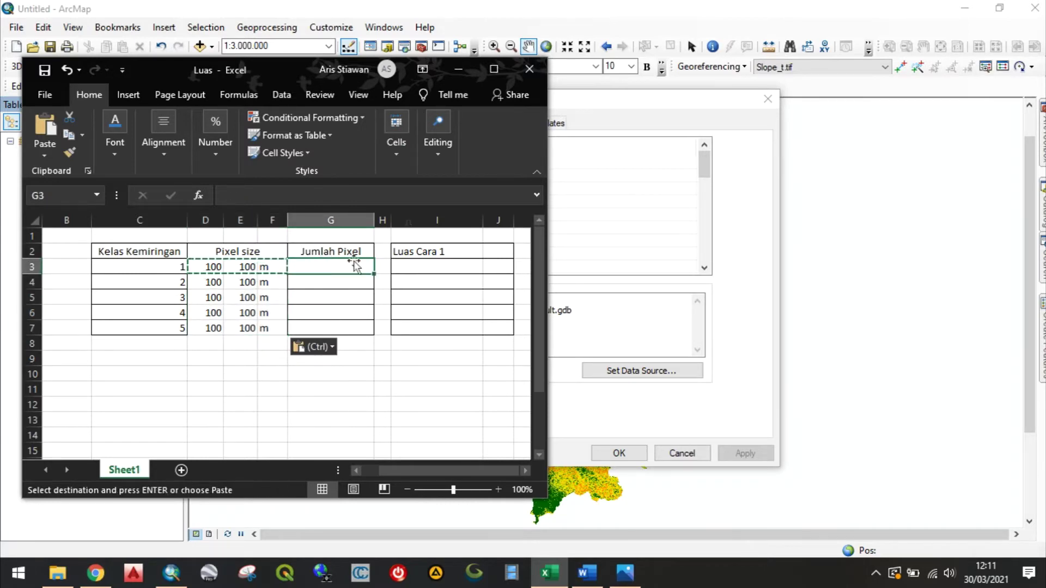
click(645, 116)
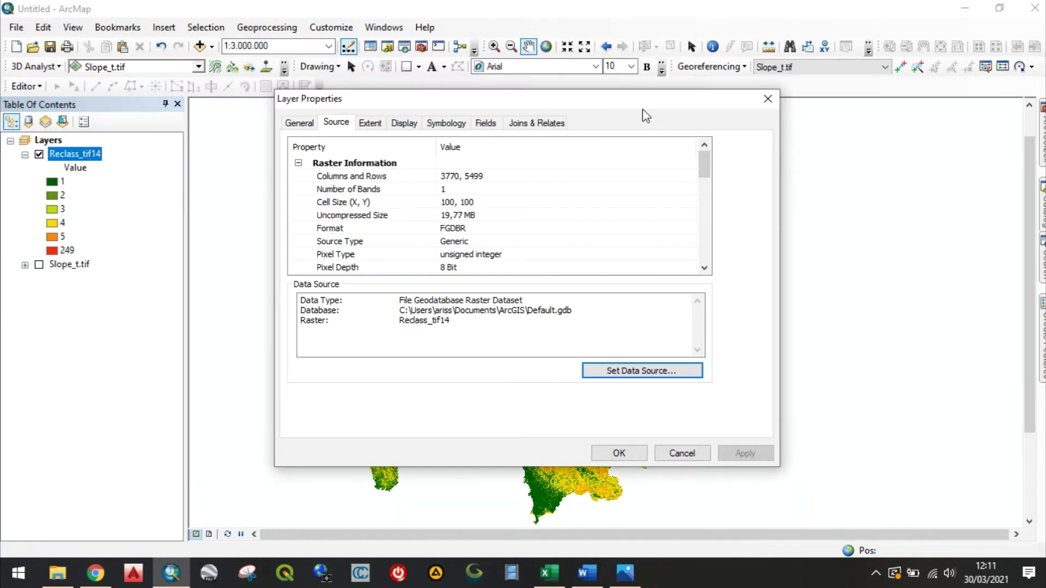
click(450, 125)
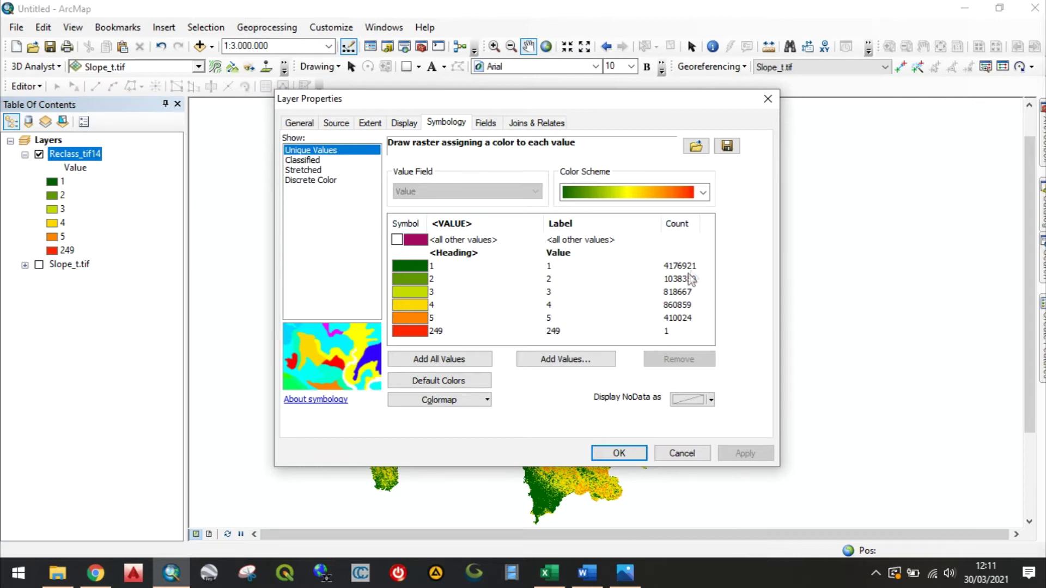
drag(653, 105, 890, 100)
- In Excel, fill the Jumlah Pixel column for classes 1 to 5 with 4176921, 1038350, 818667, 860859 and 410025
click(549, 573)
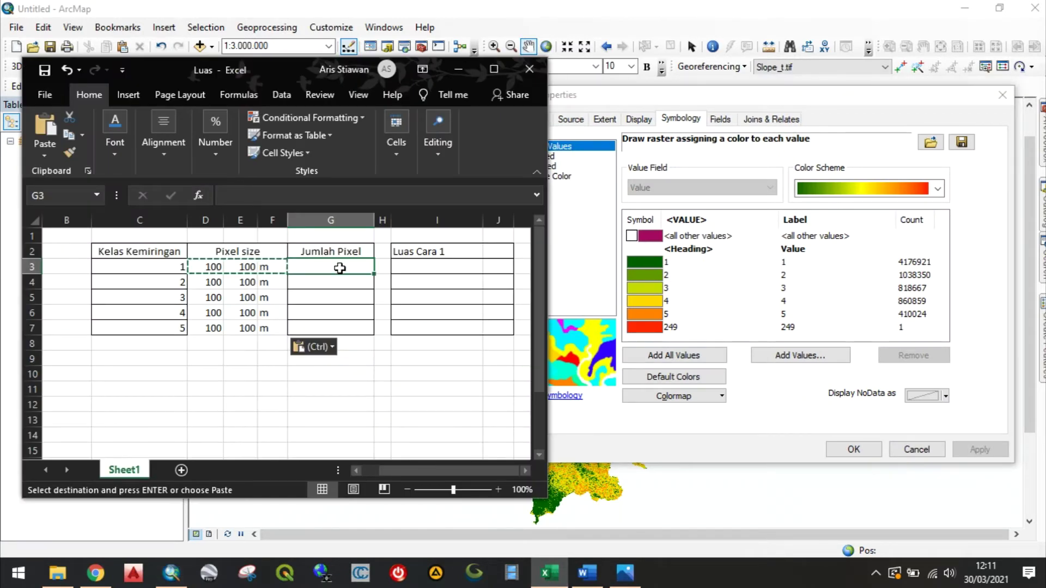
text(4176921)
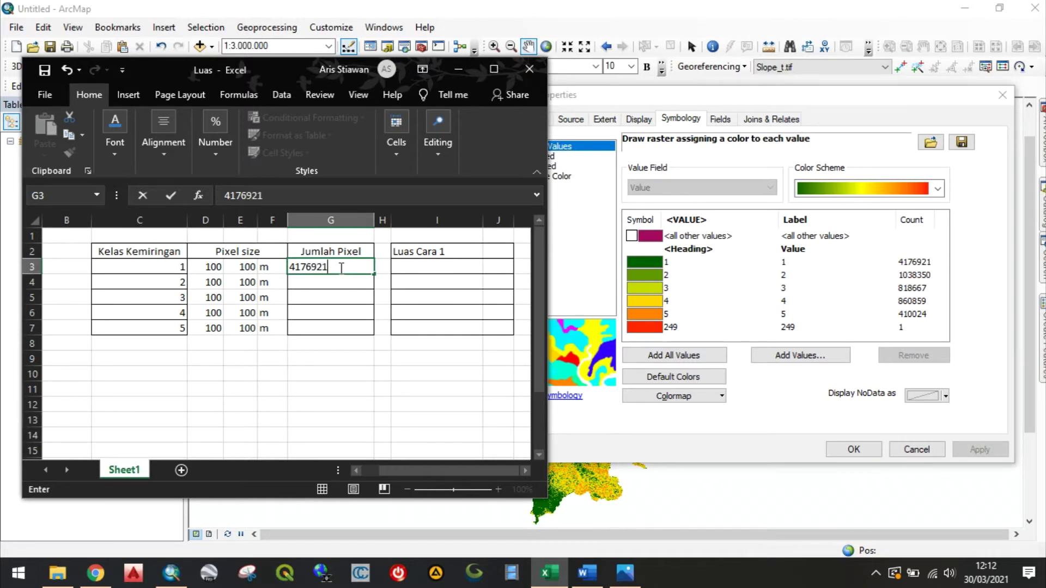
key(Return)
text(1038350)
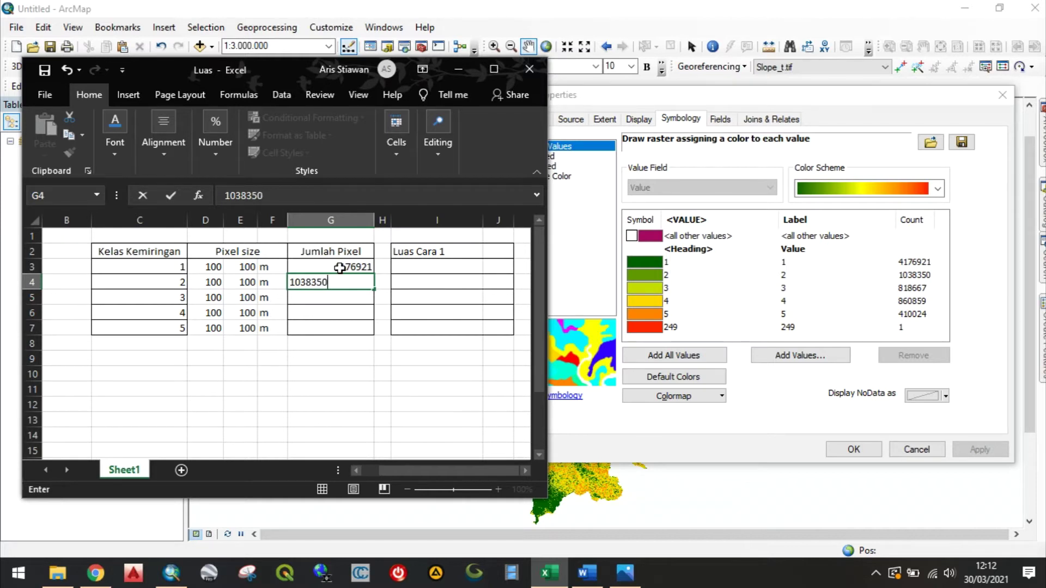
key(Return)
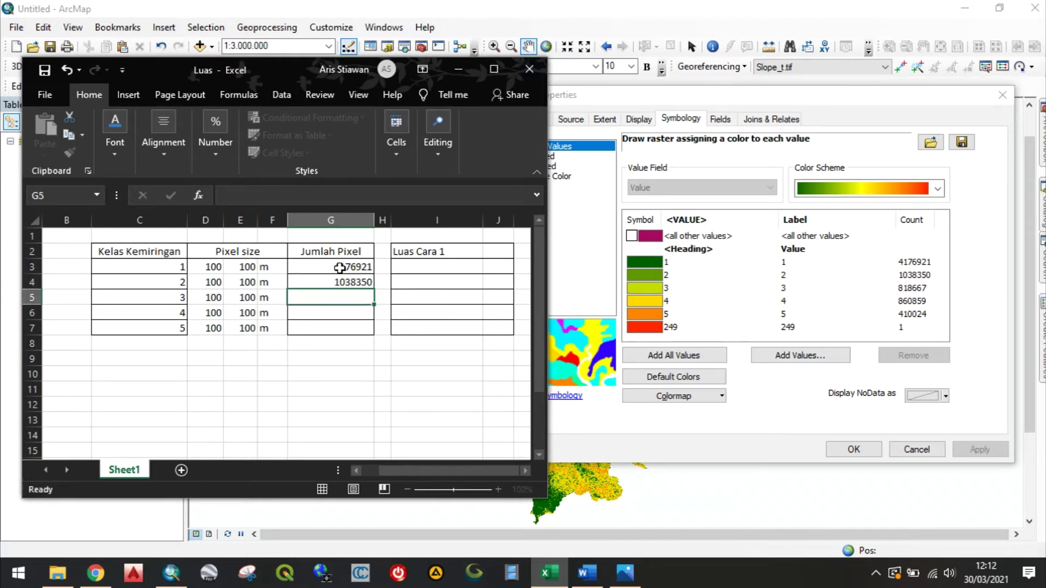
text(818667)
key(Return)
text(860859)
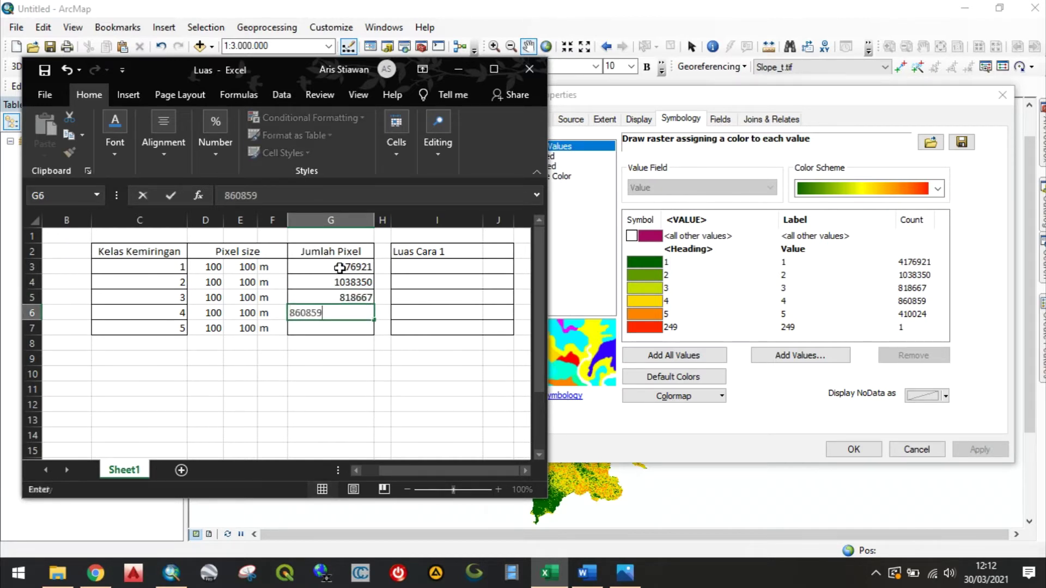
key(Return)
text(4)
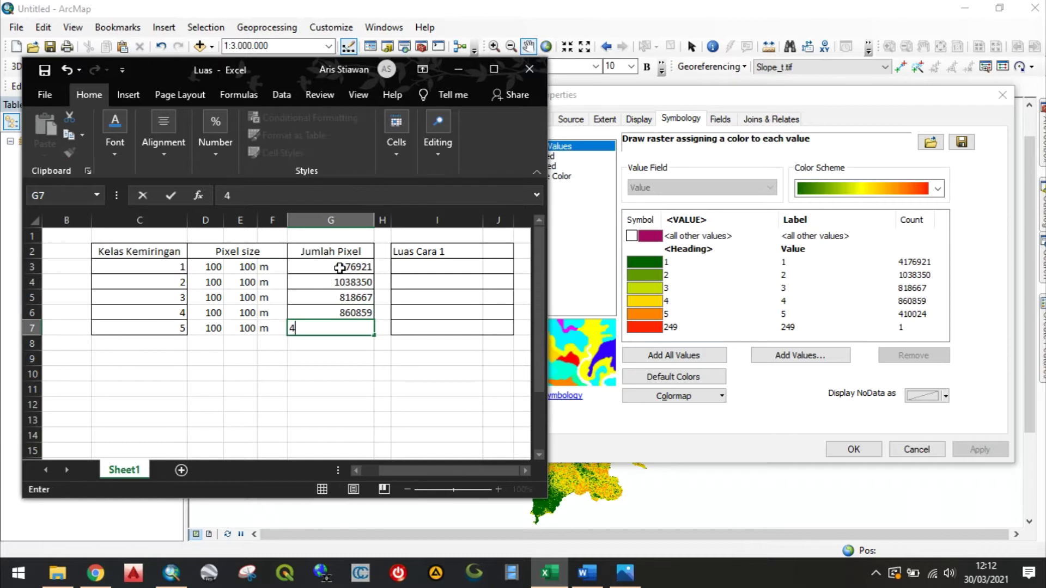
text(10025)
key(Return)
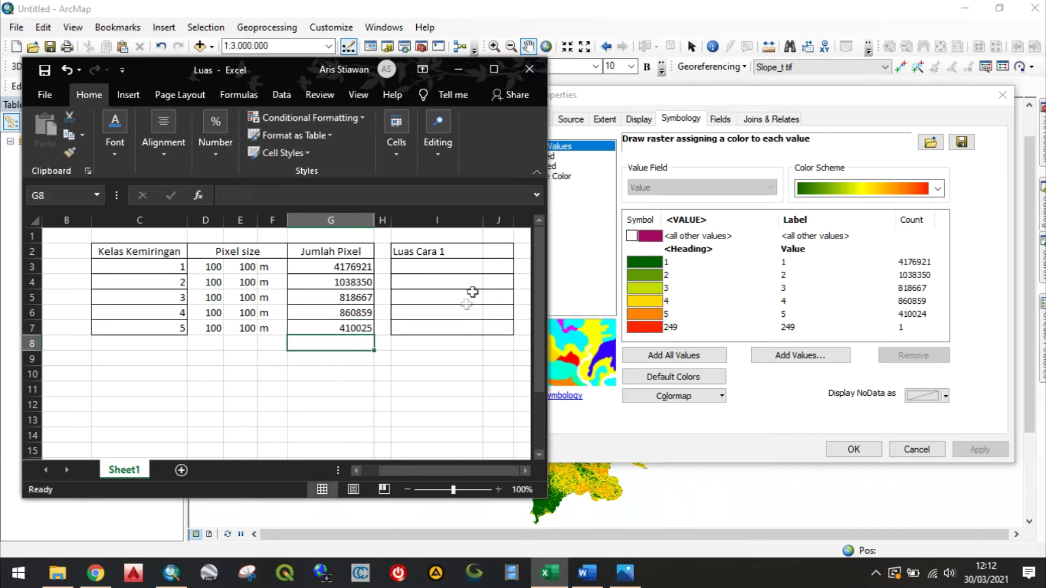
- Calculate the Luas Cara 1 area in I3 with the formula =D3*E3*G3 and fill it down to I7
click(431, 264)
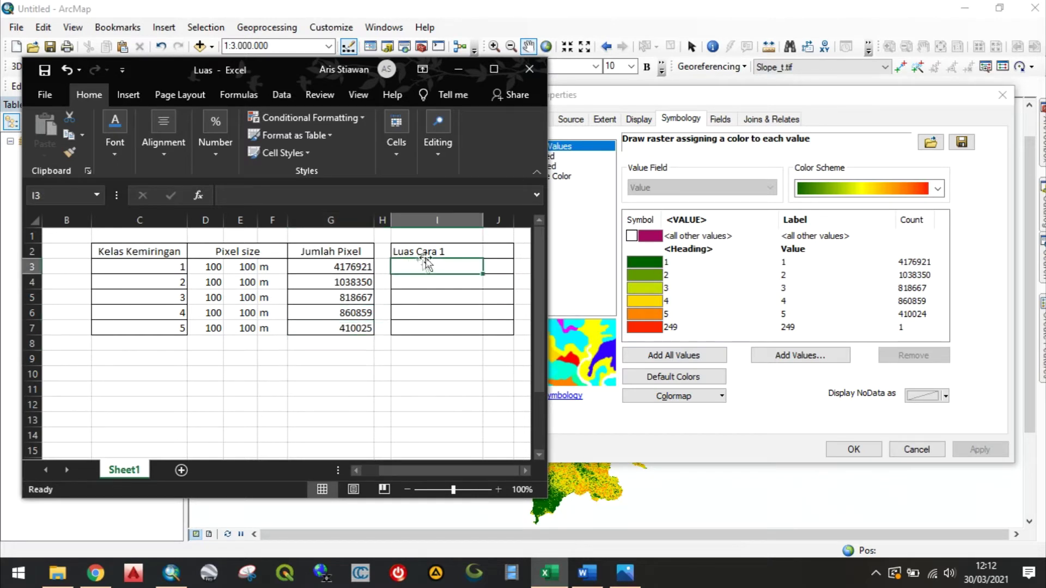
text(=)
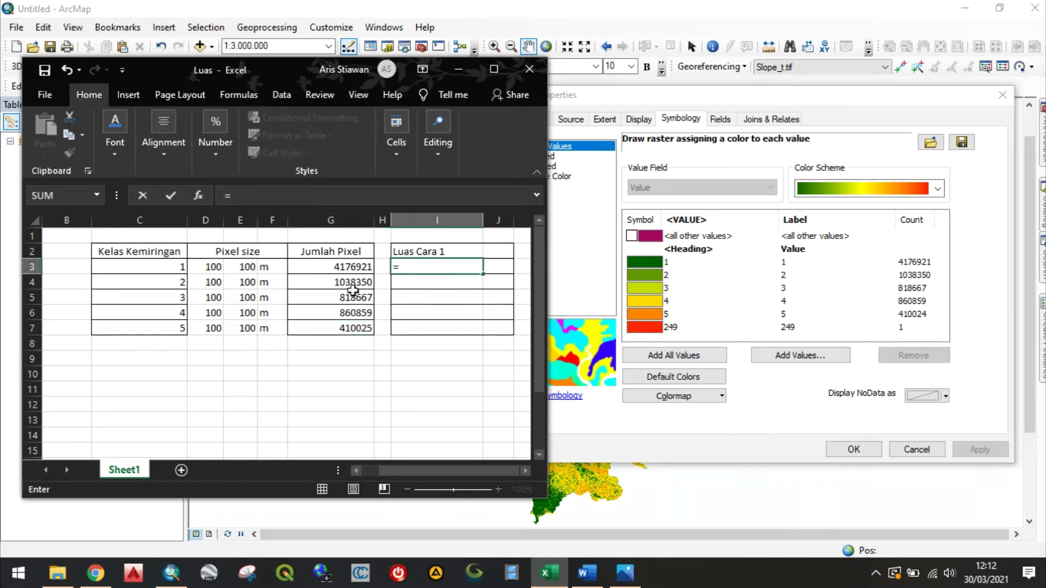
click(217, 266)
text(*)
click(246, 267)
text(*)
click(313, 267)
key(Return)
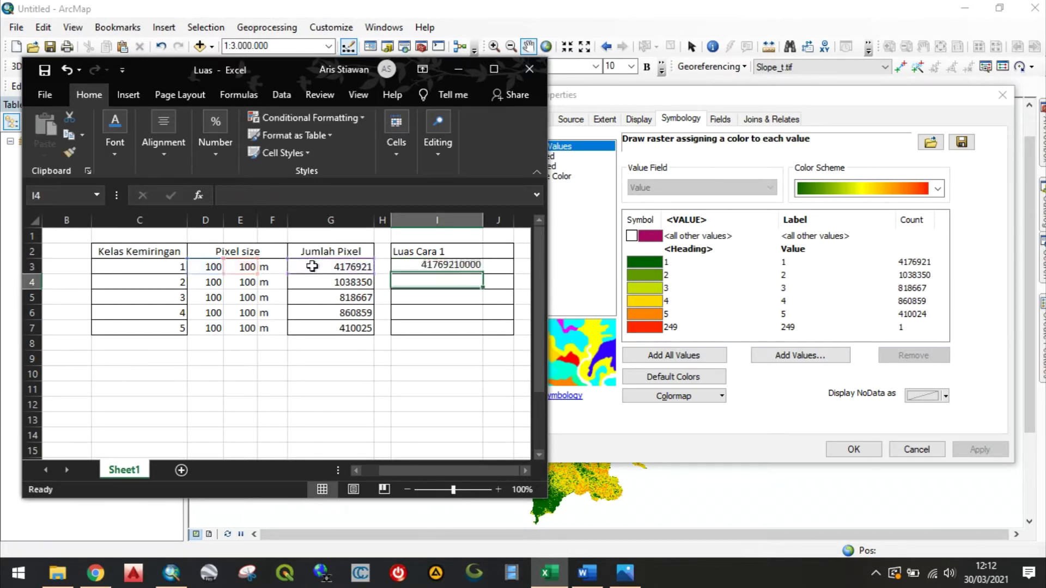
click(453, 266)
drag(486, 273, 477, 331)
- Enter the unit m2 beside the class 1 area in J3 and copy it to J4 through J7
click(500, 262)
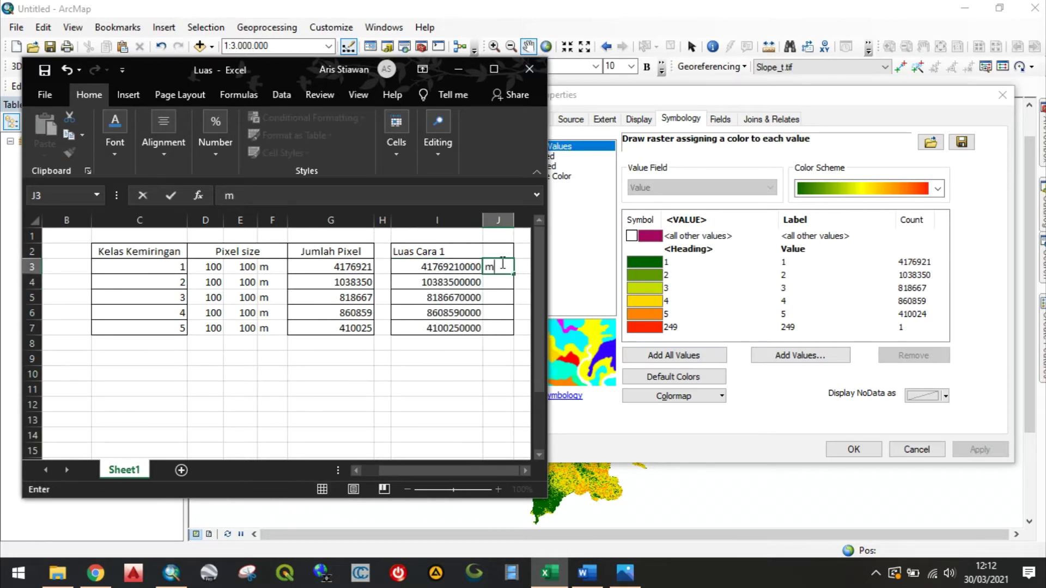
text(m2)
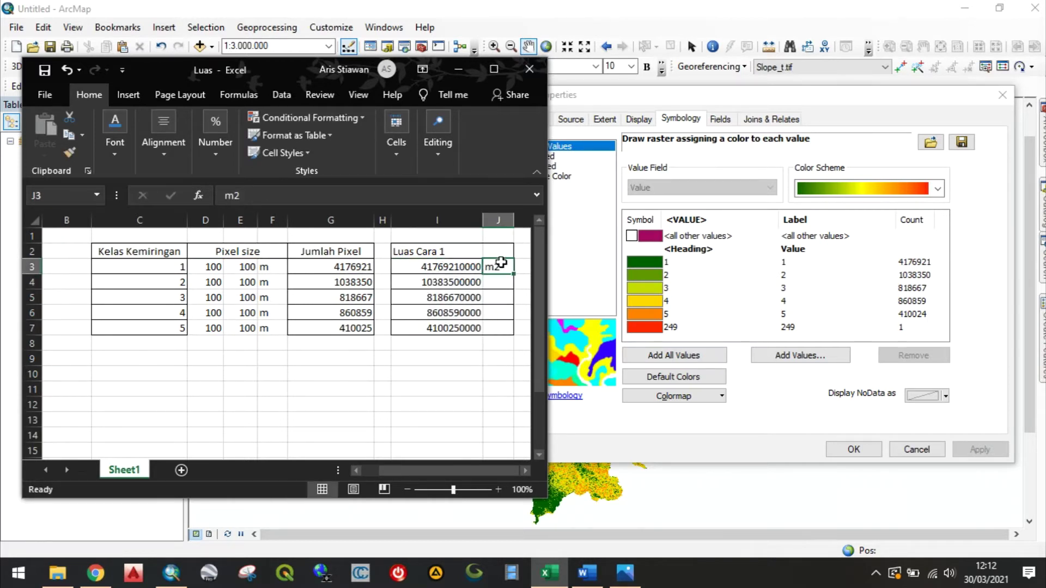
key(ctrl+c)
drag(497, 282, 496, 327)
key(ctrl+v)
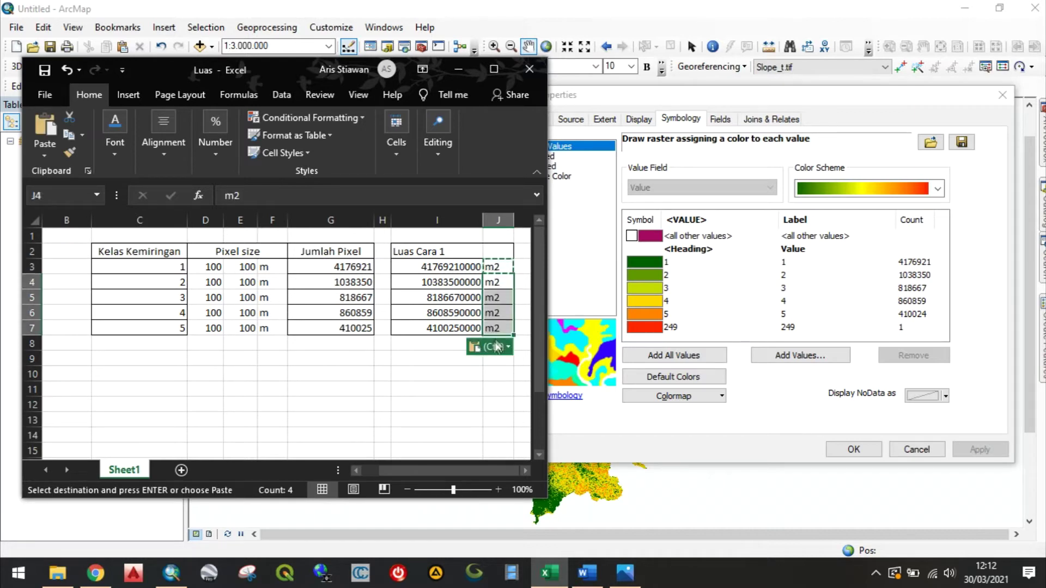
click(436, 357)
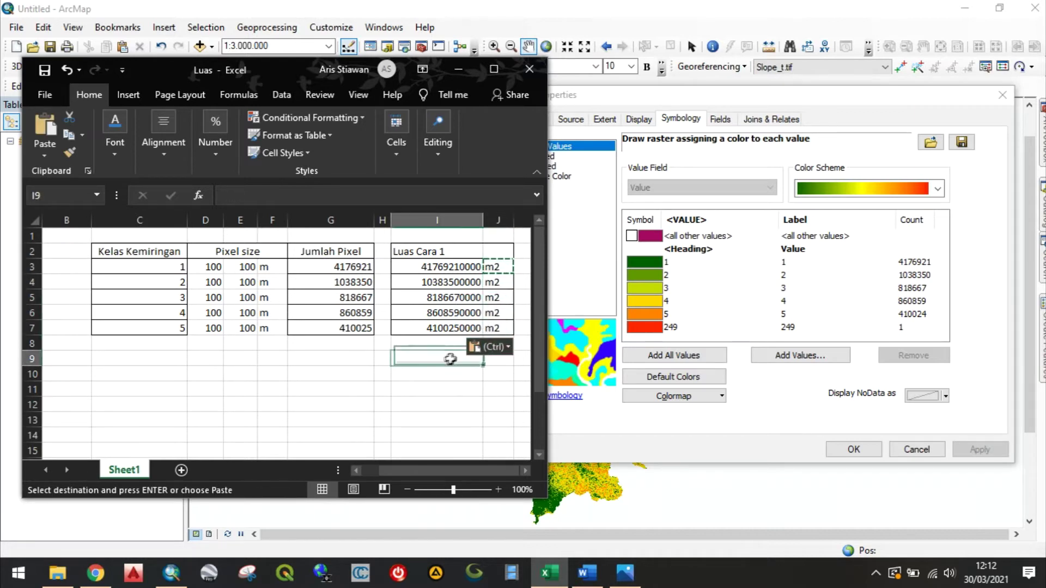
click(428, 402)
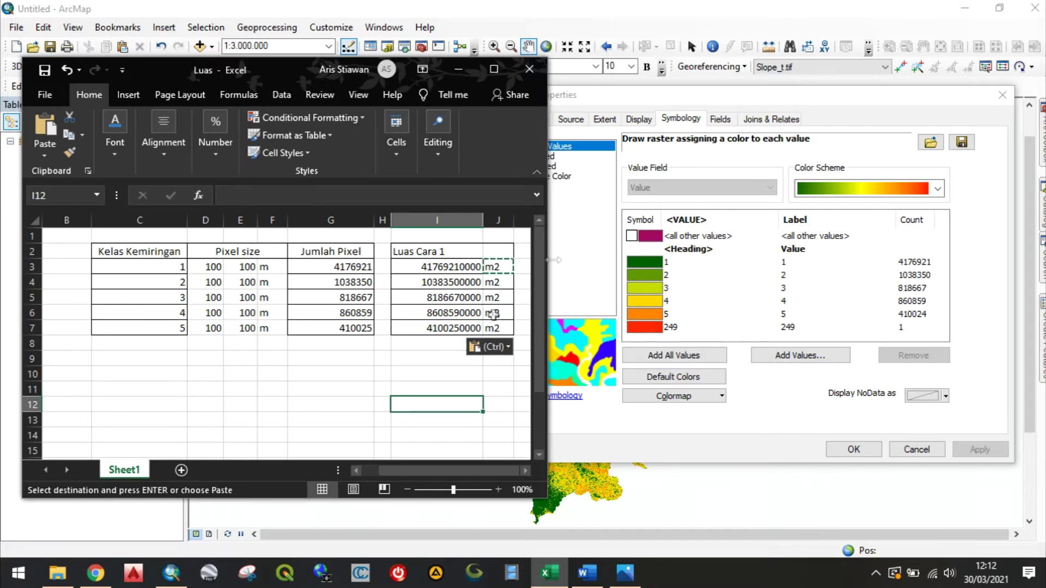
- Switch back to ArcMap, close the layer properties and search for the "raster to polygon" tool
click(694, 97)
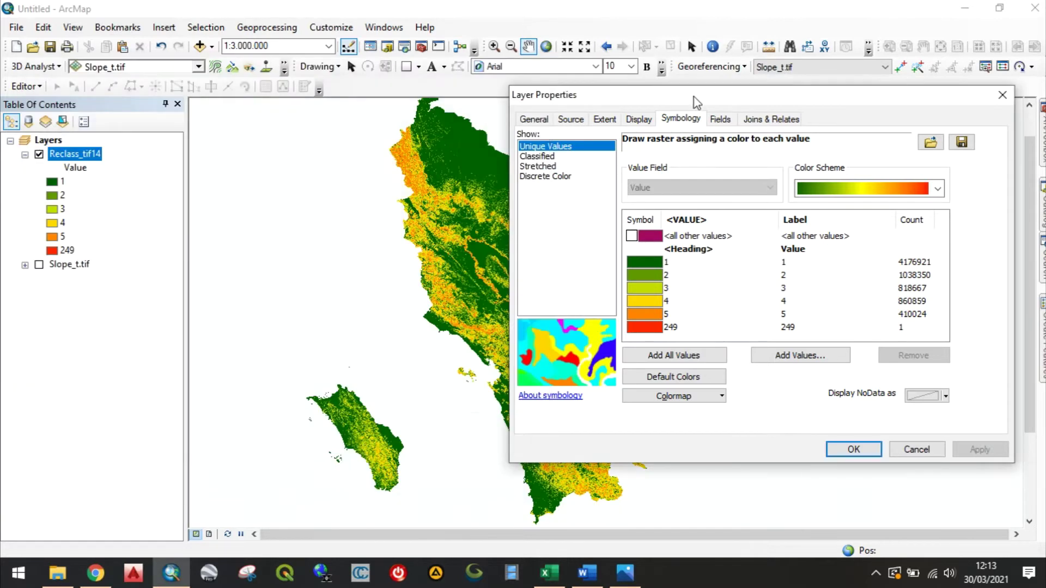
click(864, 450)
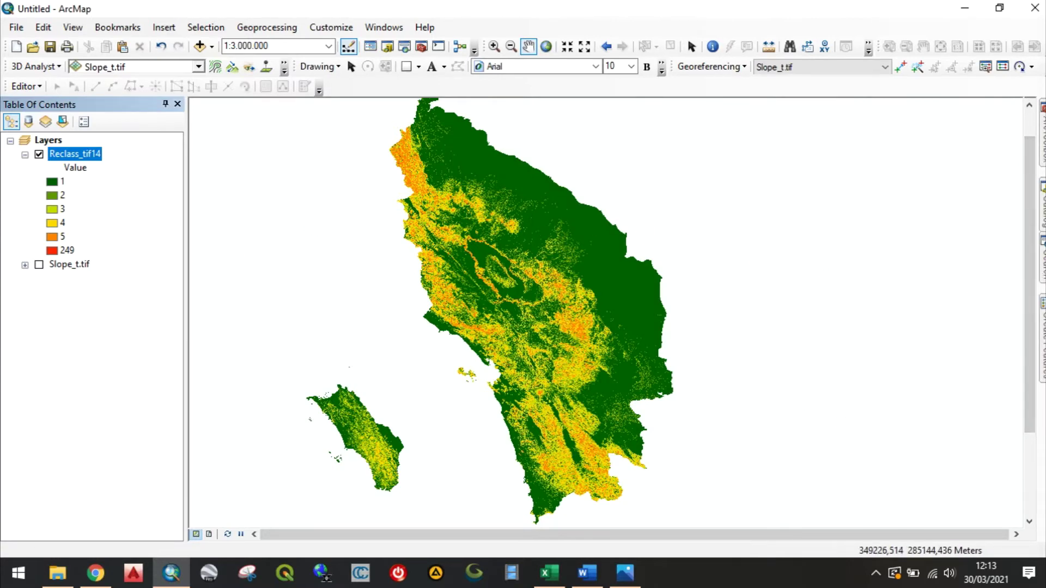
key(ctrl+f)
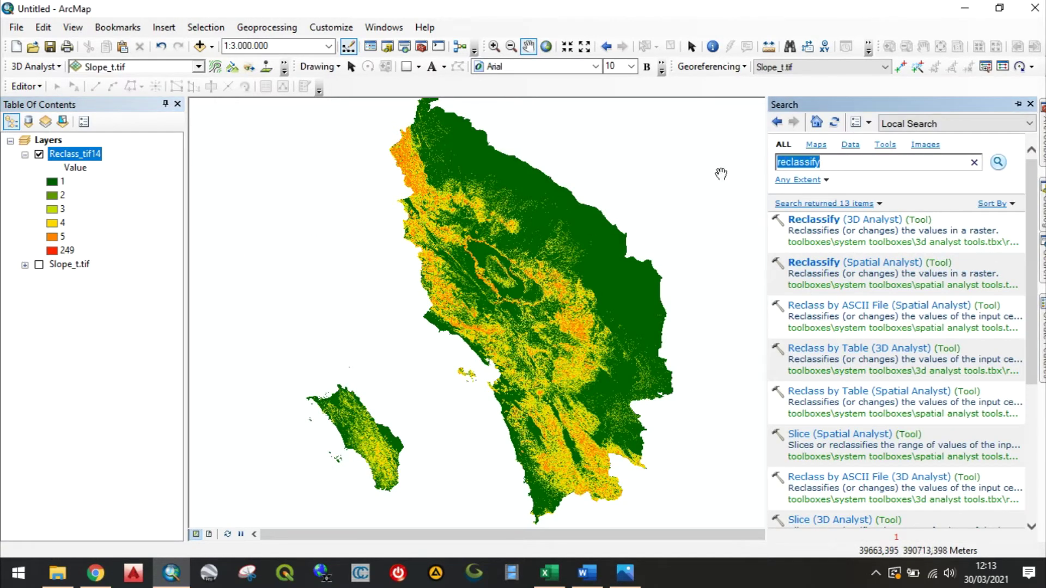
text(raster to polygon)
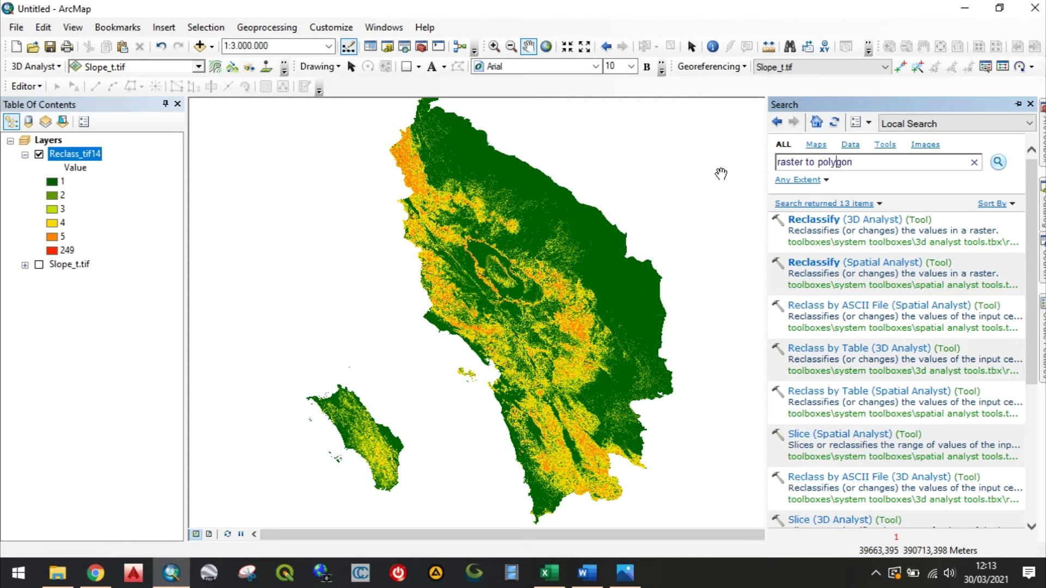
key(Return)
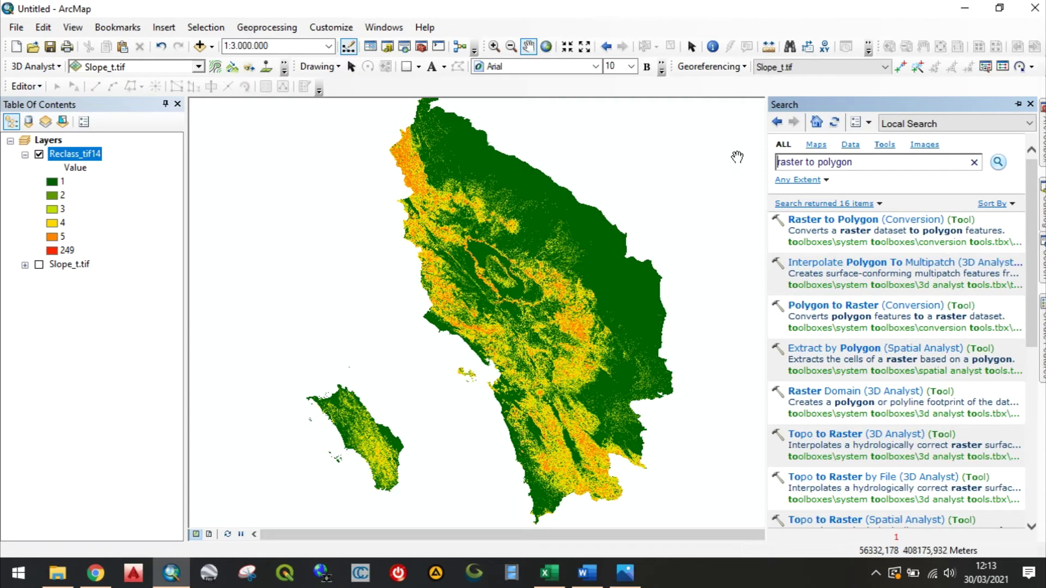
- Try to convert Reclass_tif14 to polygons by Value with Raster to Polygon, saving the output as SLopePoly in the "14. Hitung Luas Data Raster" folder
click(842, 220)
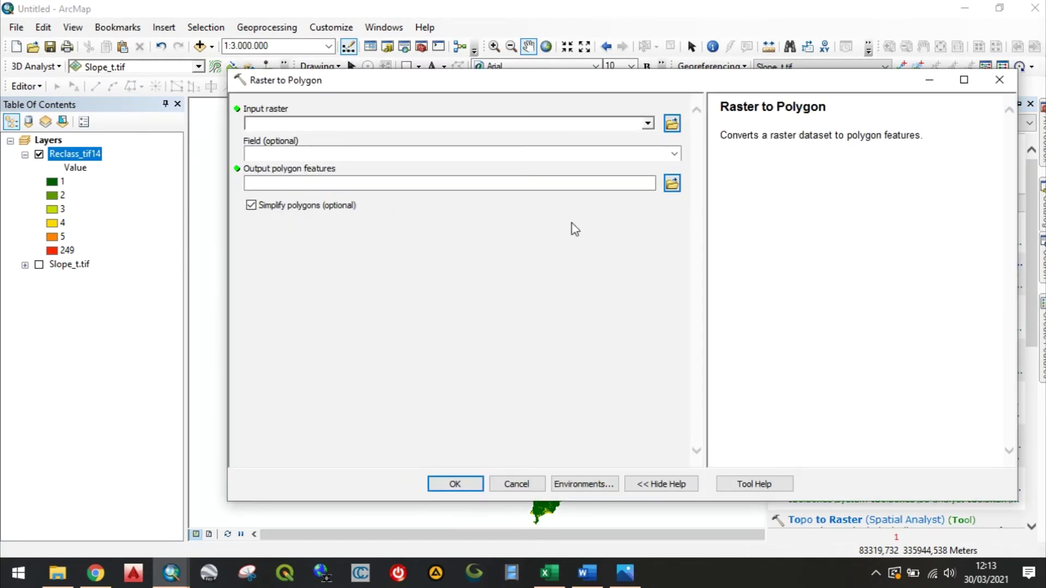
click(648, 123)
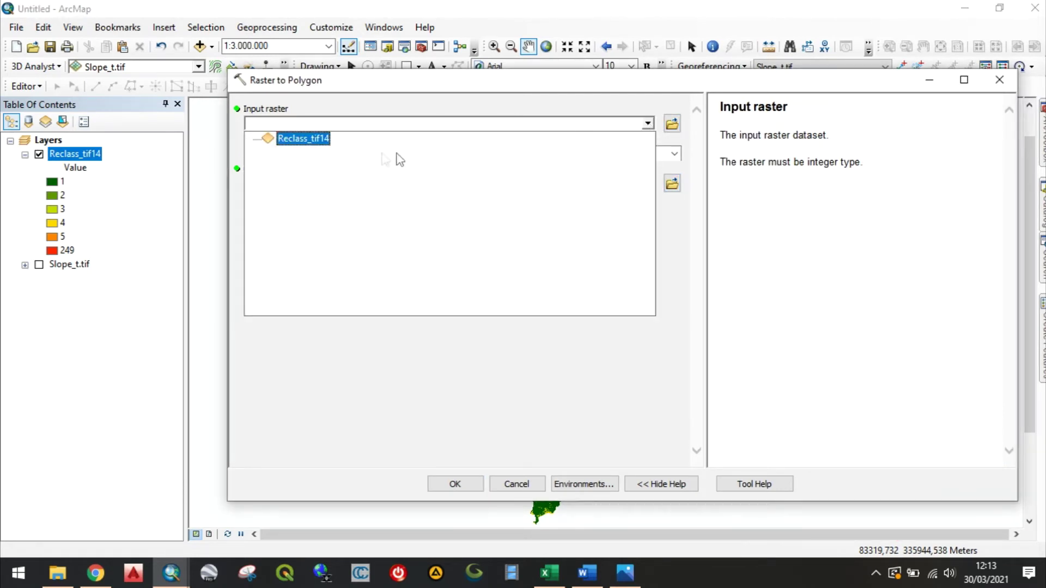
click(308, 141)
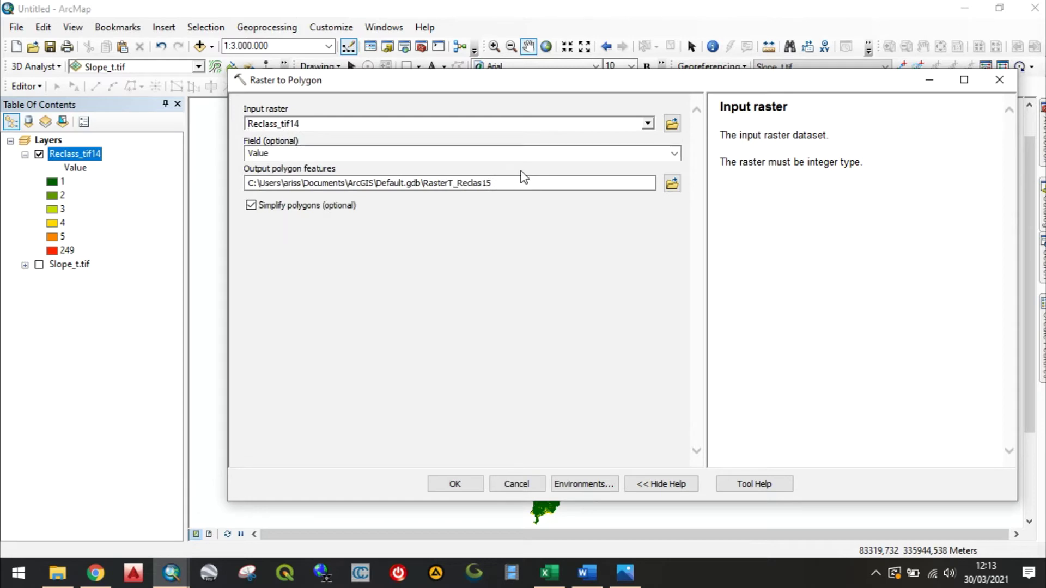
click(671, 184)
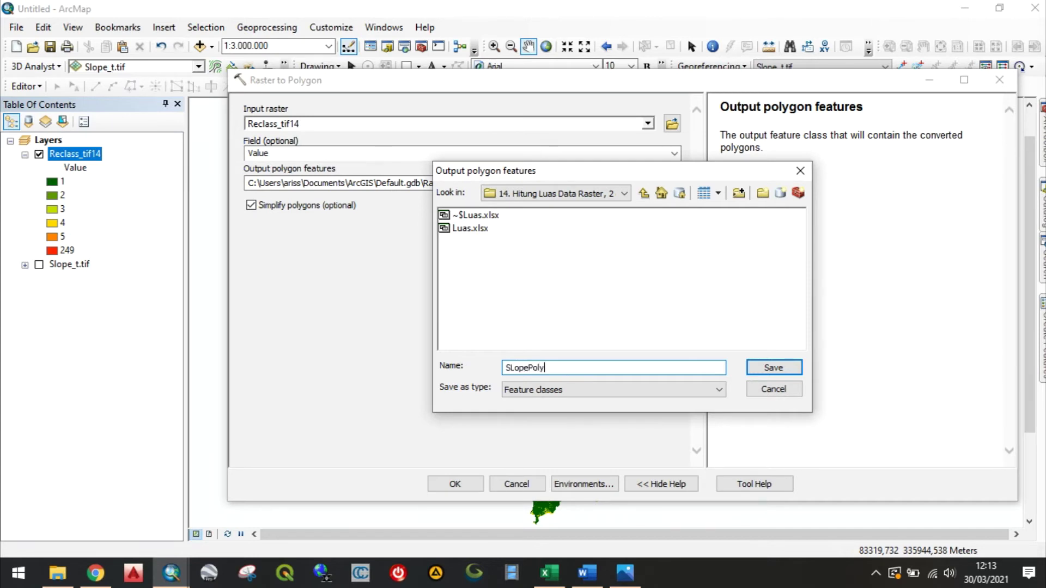
click(787, 366)
click(474, 480)
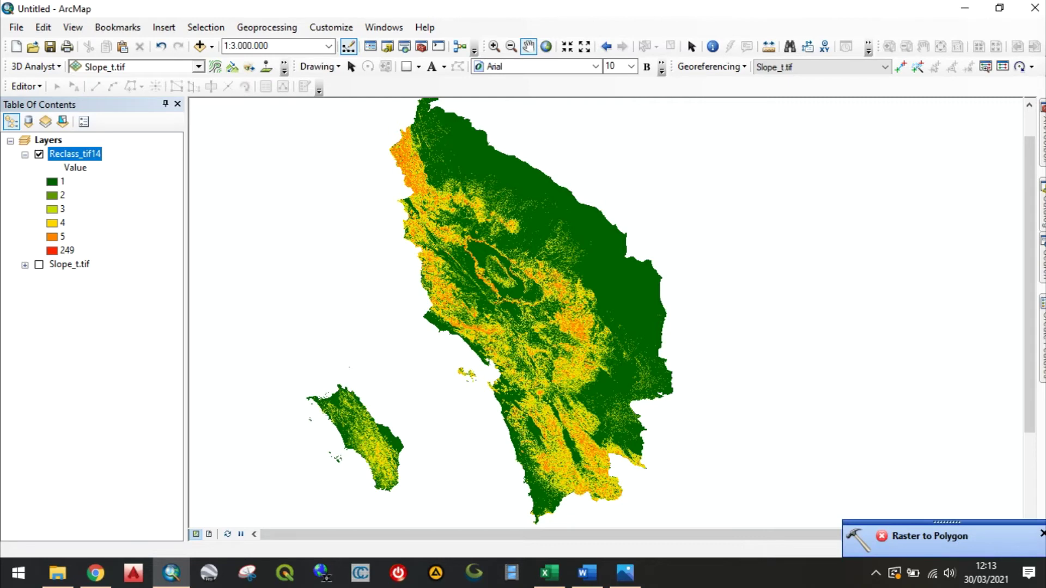
click(1041, 533)
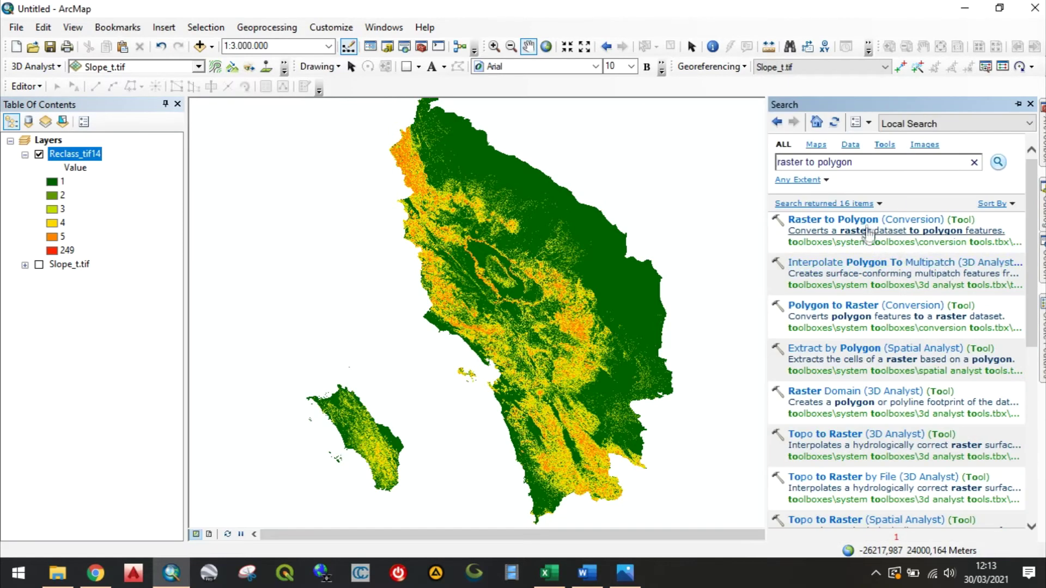
- Convert Reclass_tif14 to simplified polygons by the Value field with Raster to Polygon, keeping the default output location and name
click(863, 218)
click(648, 123)
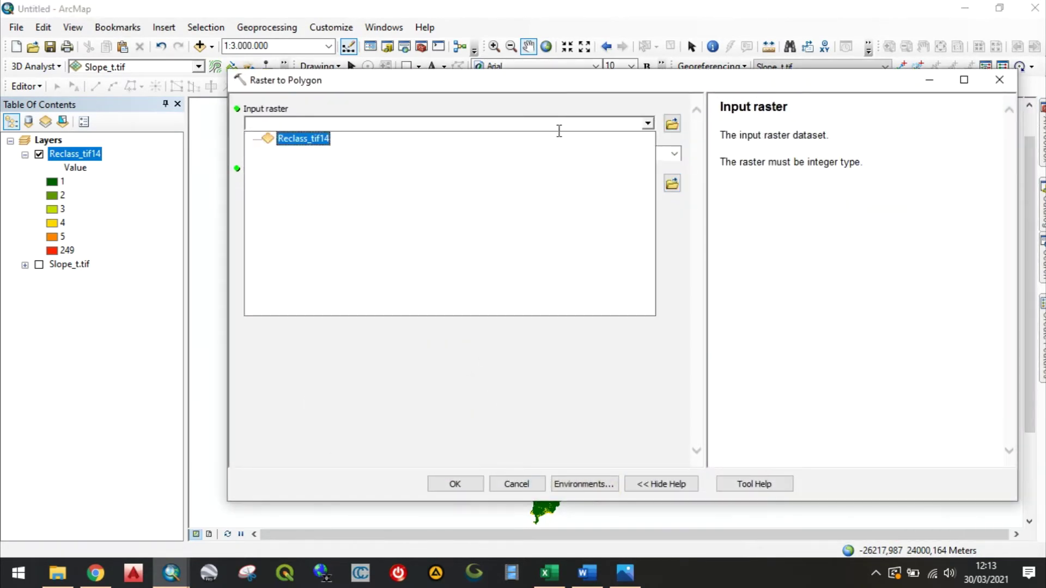
click(304, 139)
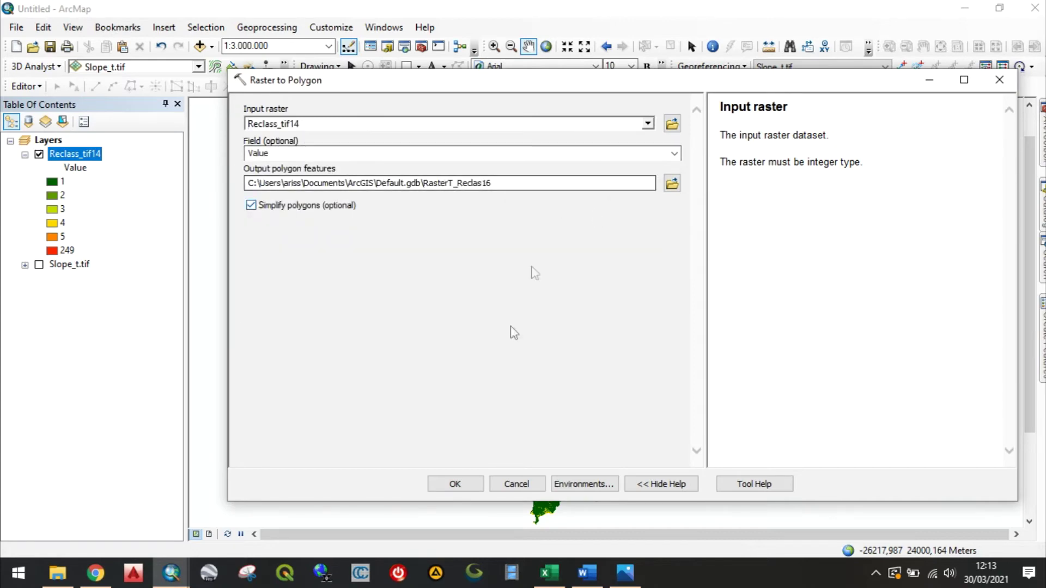
click(462, 486)
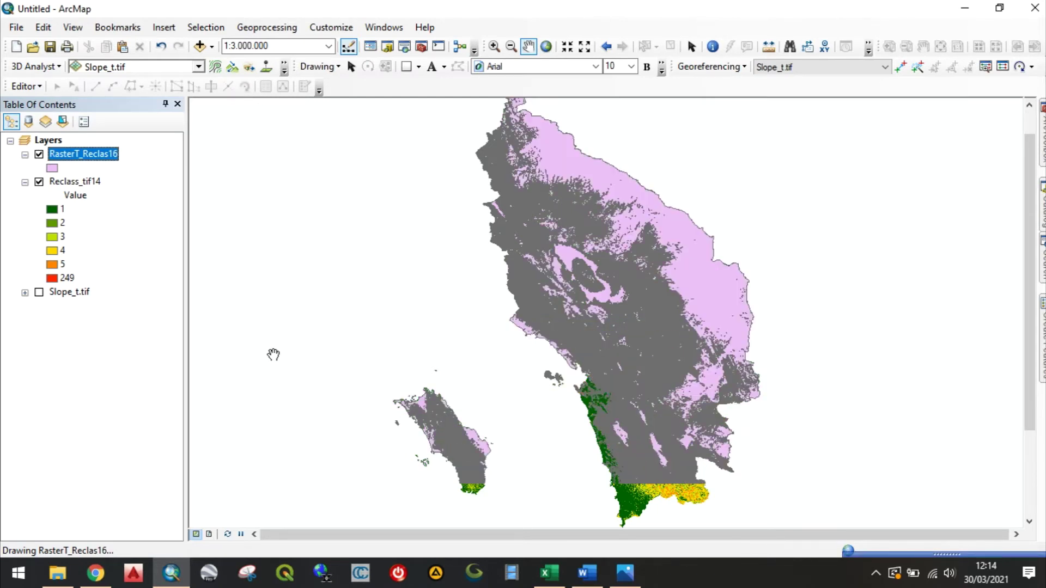
- Hide Reclass_tif14 and collapse its legend, and examine the gridcode records in the attribute table of RasterT_Reclas16
click(38, 183)
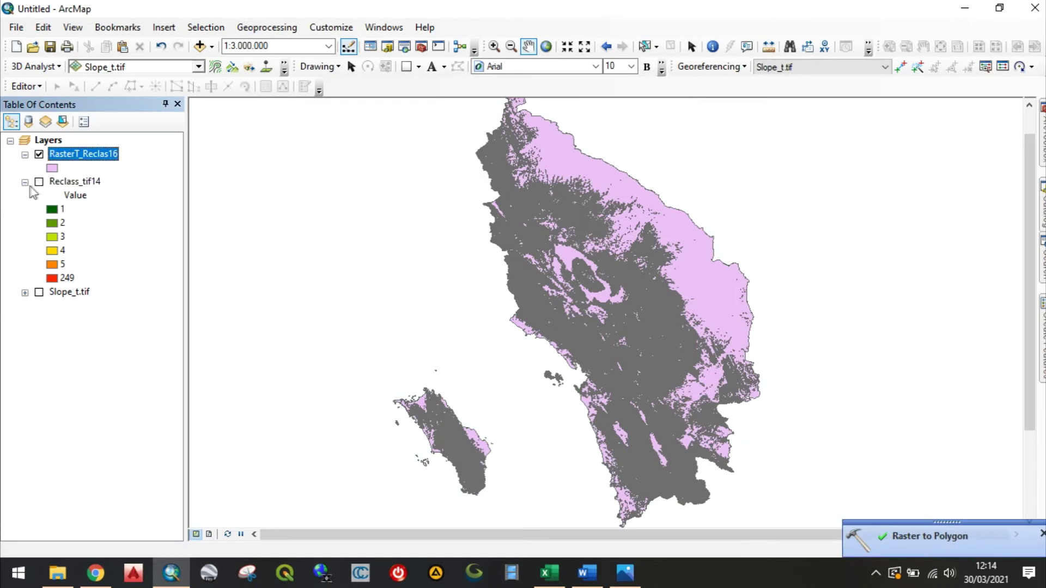
click(25, 182)
right_click(69, 158)
click(109, 198)
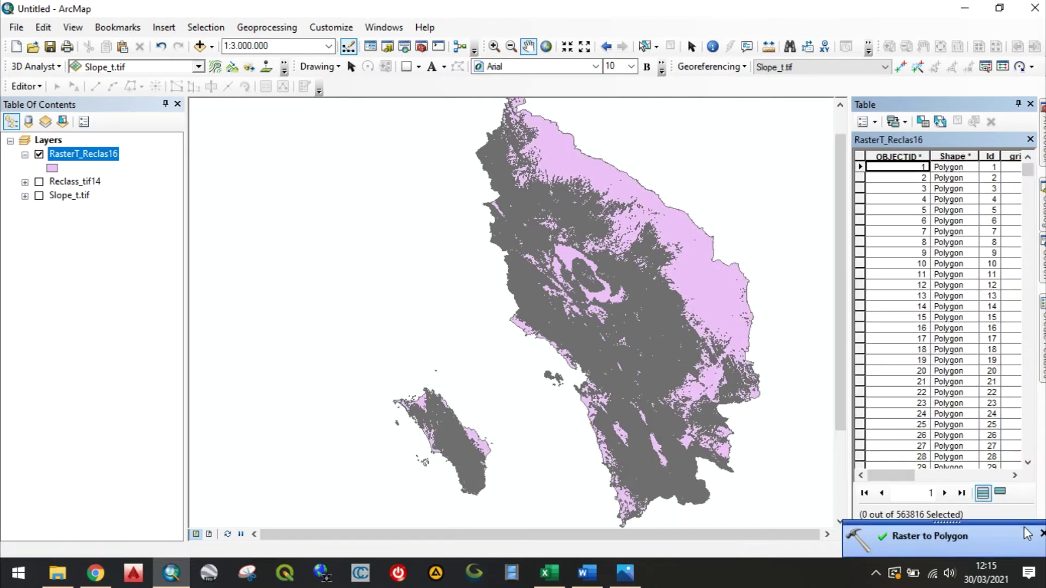
click(1041, 533)
drag(848, 366, 730, 366)
scroll(856, 250, down, 4)
scroll(857, 256, down, 8)
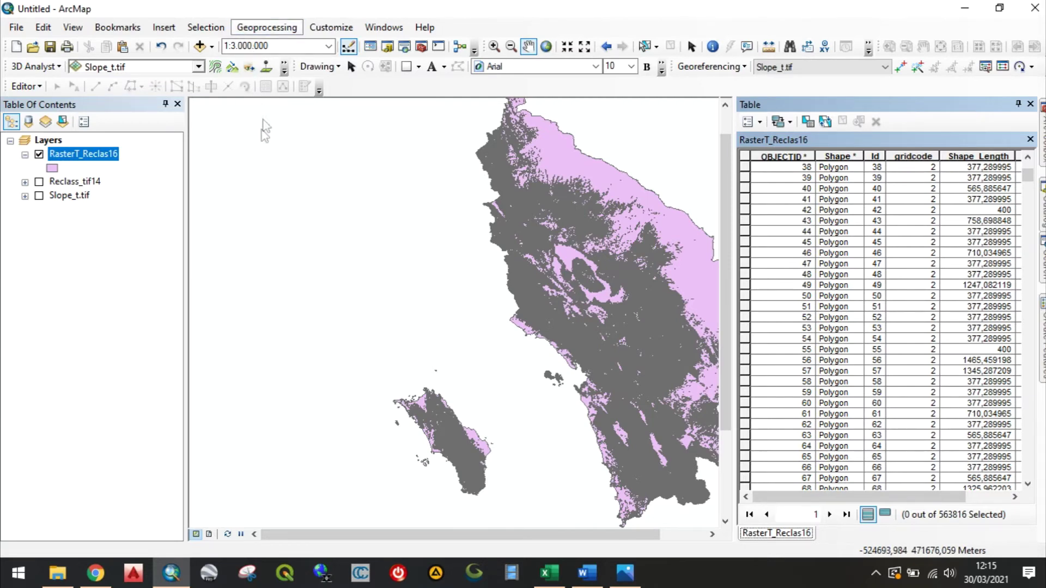
- Hide the RasterT_Reclas16 layer and dissolve its polygons by the gridcode field into the default output feature class
click(38, 155)
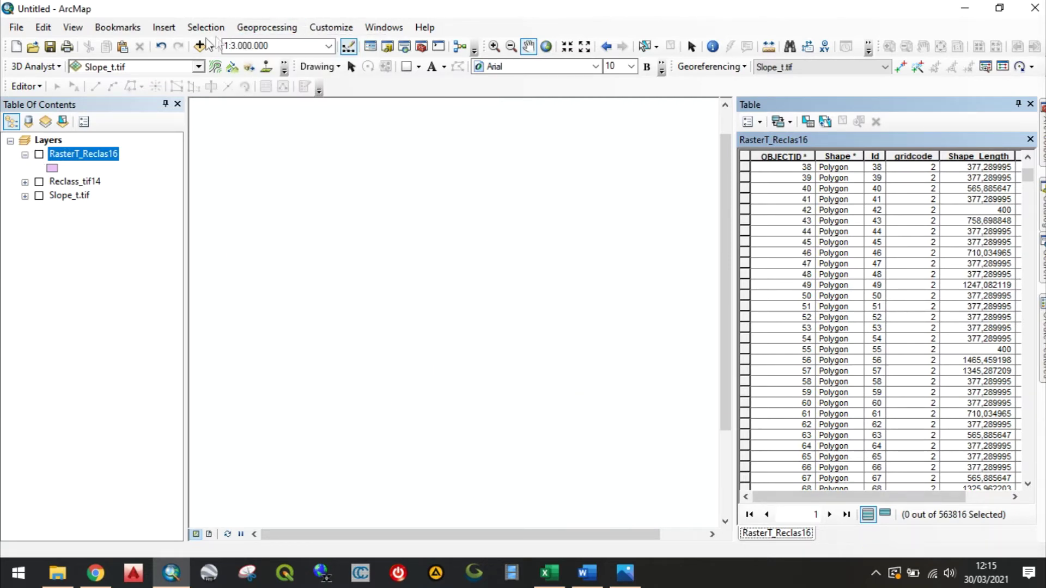
click(267, 27)
click(279, 146)
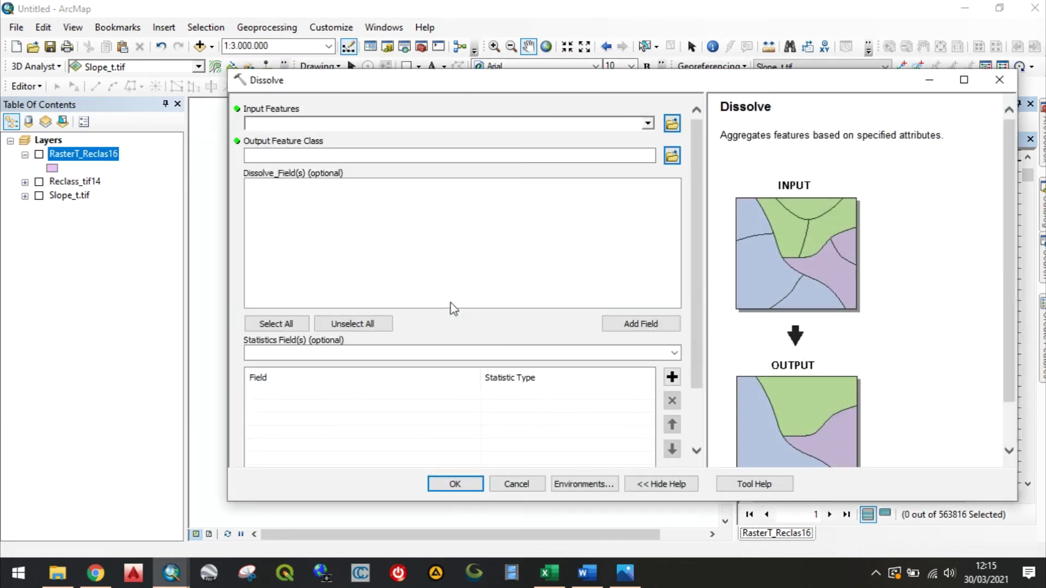
click(647, 124)
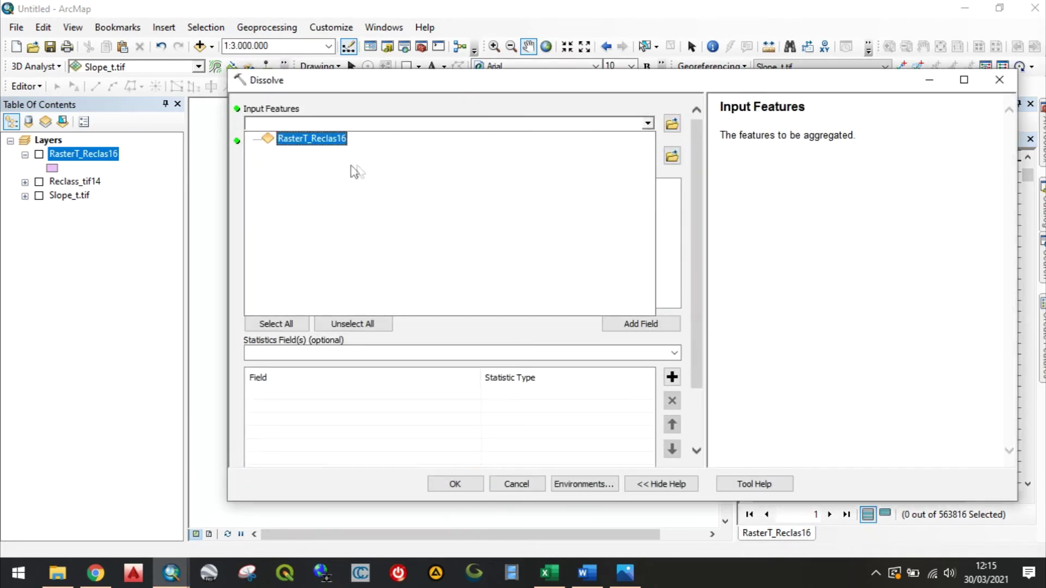
click(322, 139)
click(254, 213)
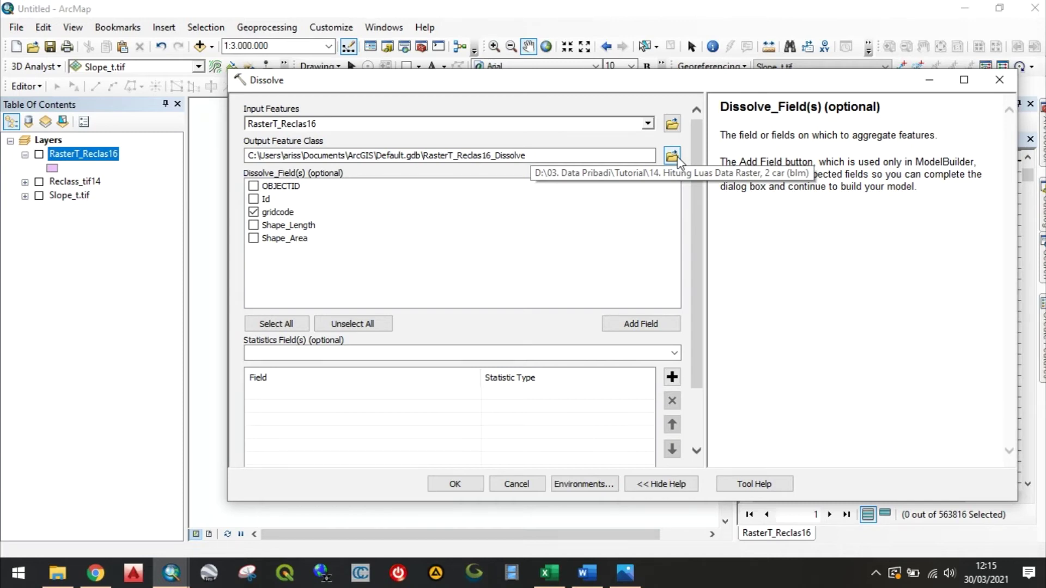
click(466, 484)
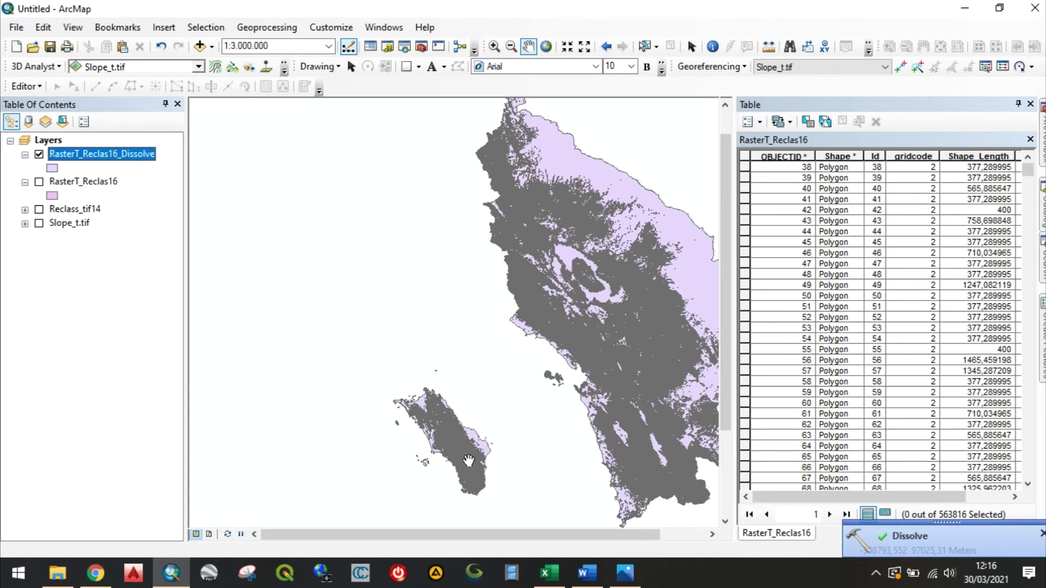
- Collapse the RasterT_Reclas16 legend and open the dissolved layer's attribute table, widened enough to show the Shape_Area column
click(25, 182)
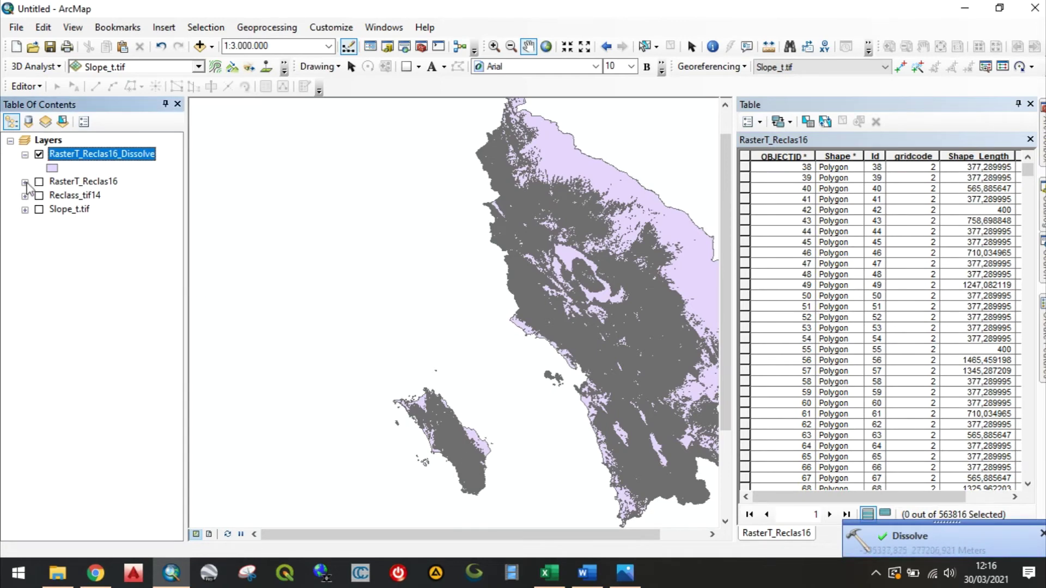
right_click(122, 154)
click(151, 197)
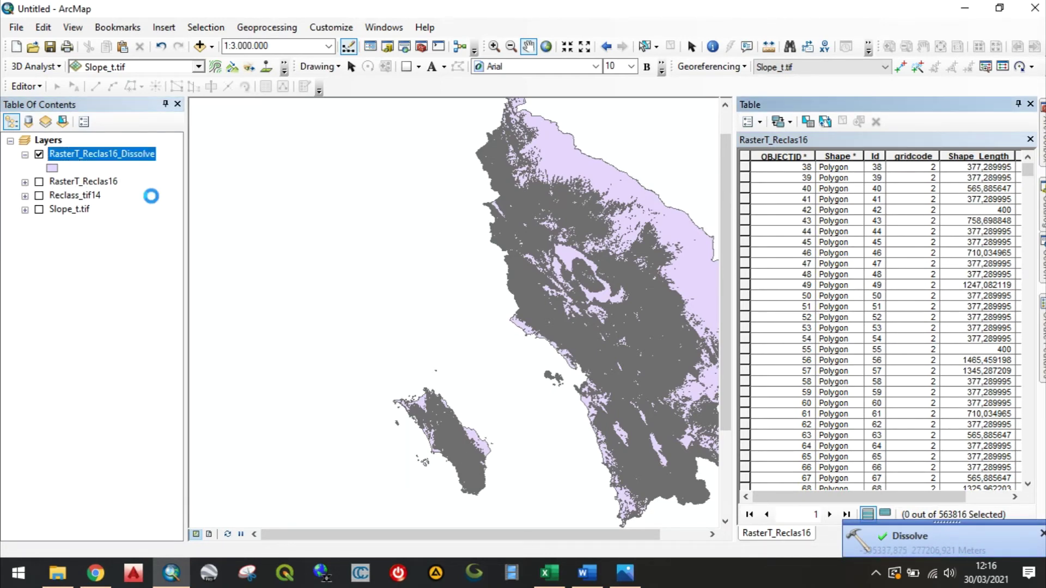
drag(679, 278, 570, 281)
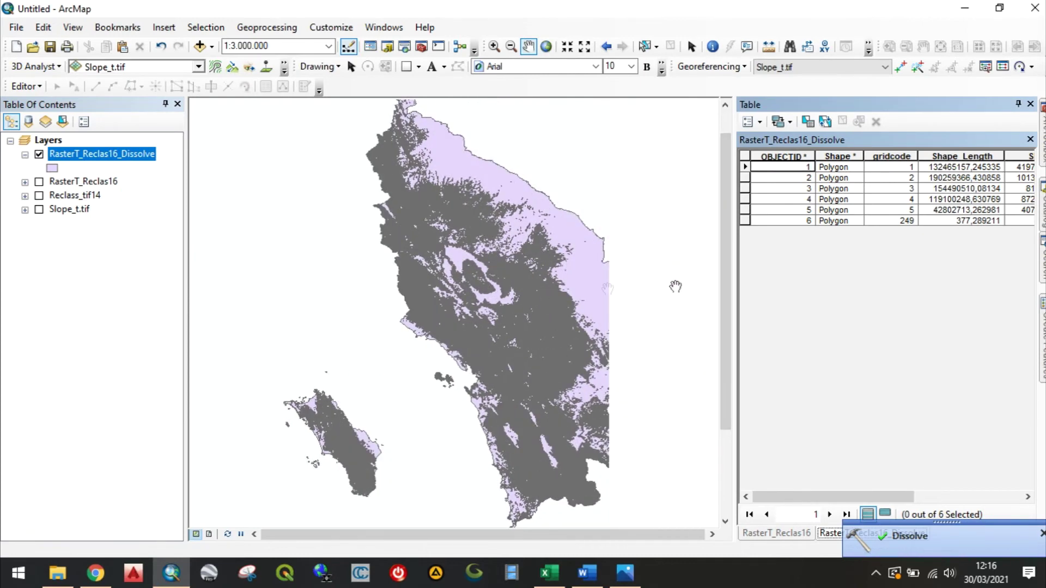
drag(739, 294, 677, 293)
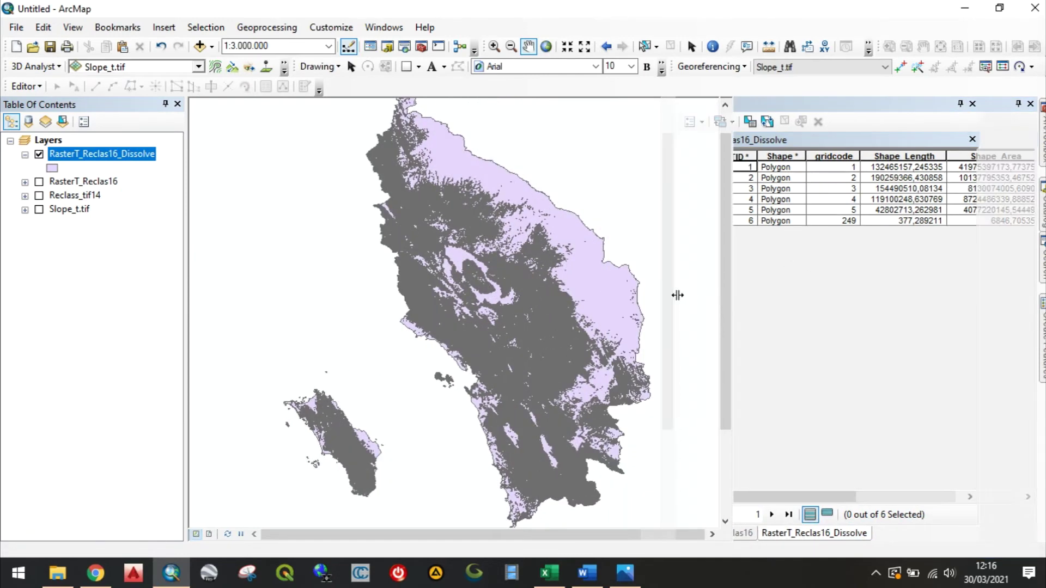
- Narrow the OBJECTID, Shape, Shape_Length and Shape_Area columns in the dissolved layer's attribute table
click(829, 157)
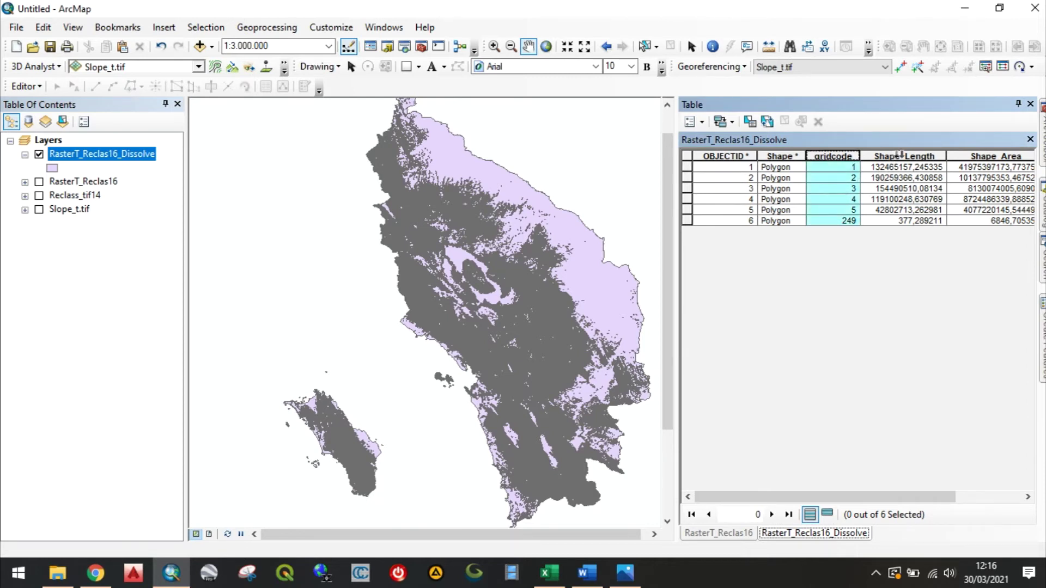
drag(948, 157, 893, 157)
drag(875, 158, 875, 158)
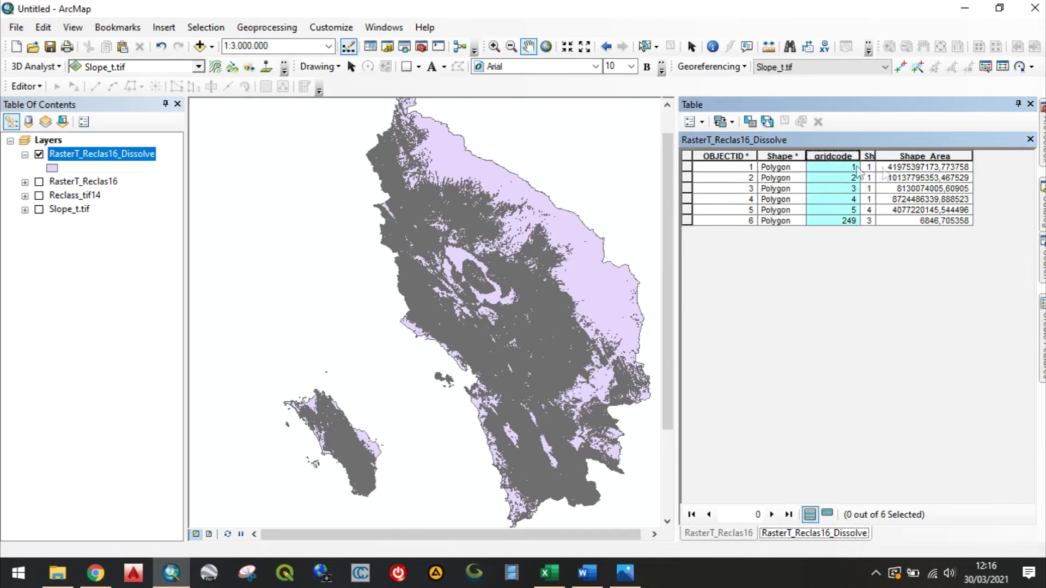
drag(972, 157, 888, 158)
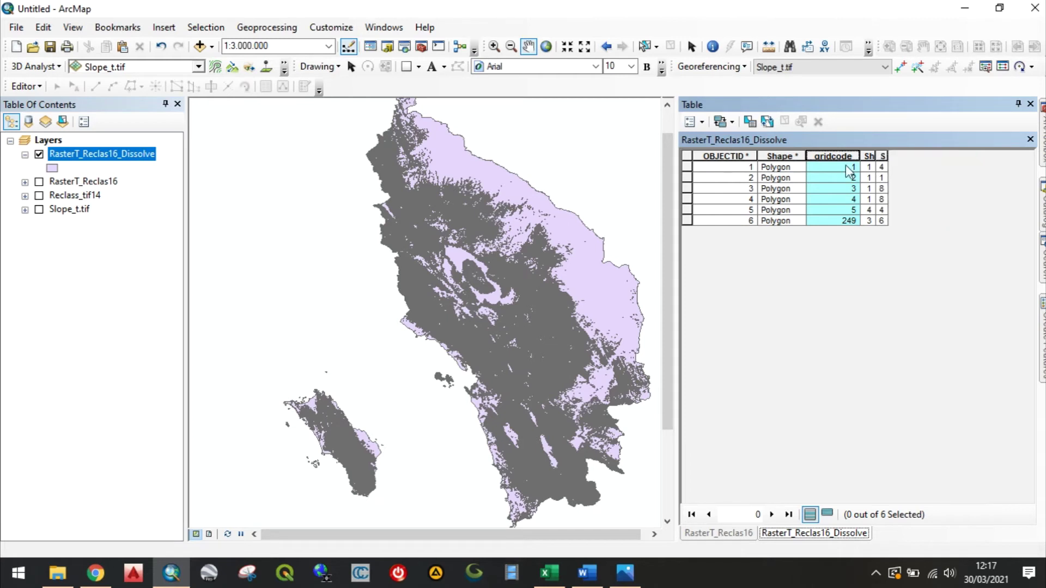
drag(805, 151, 718, 162)
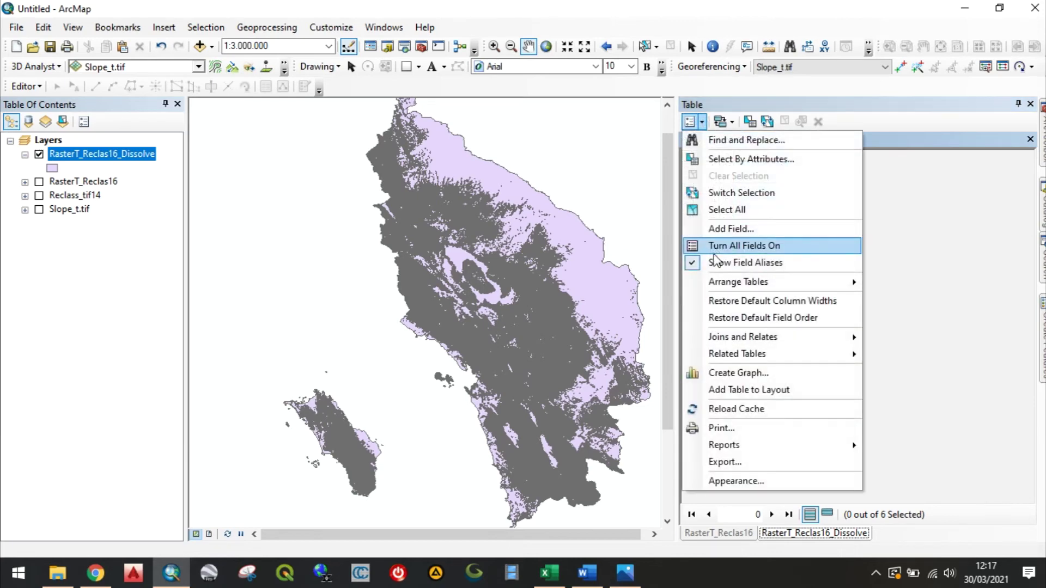
- Add a field named Luas of type Double to the dissolved layer's attribute table
click(773, 227)
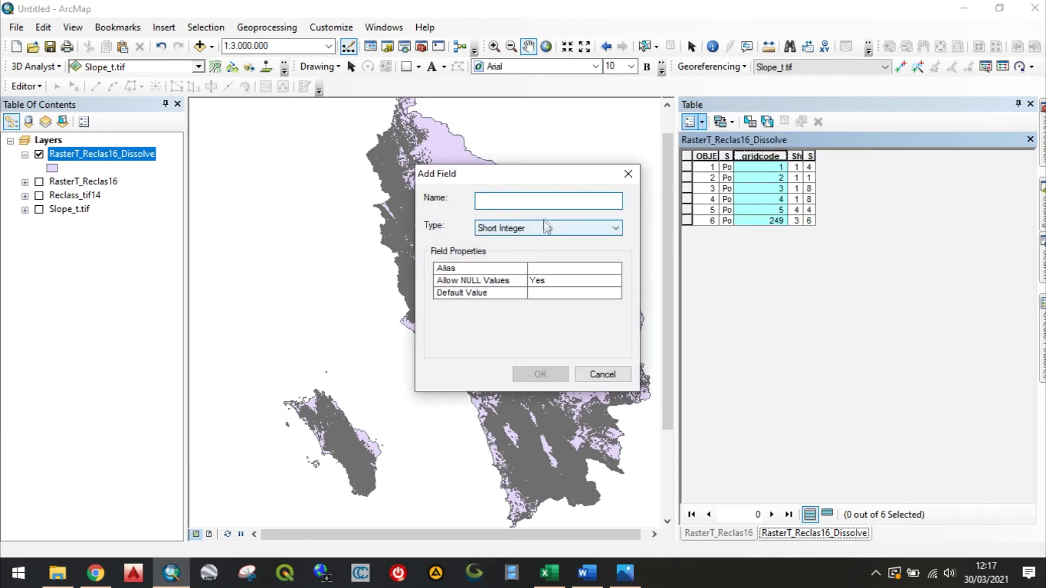
text(Luas)
click(527, 228)
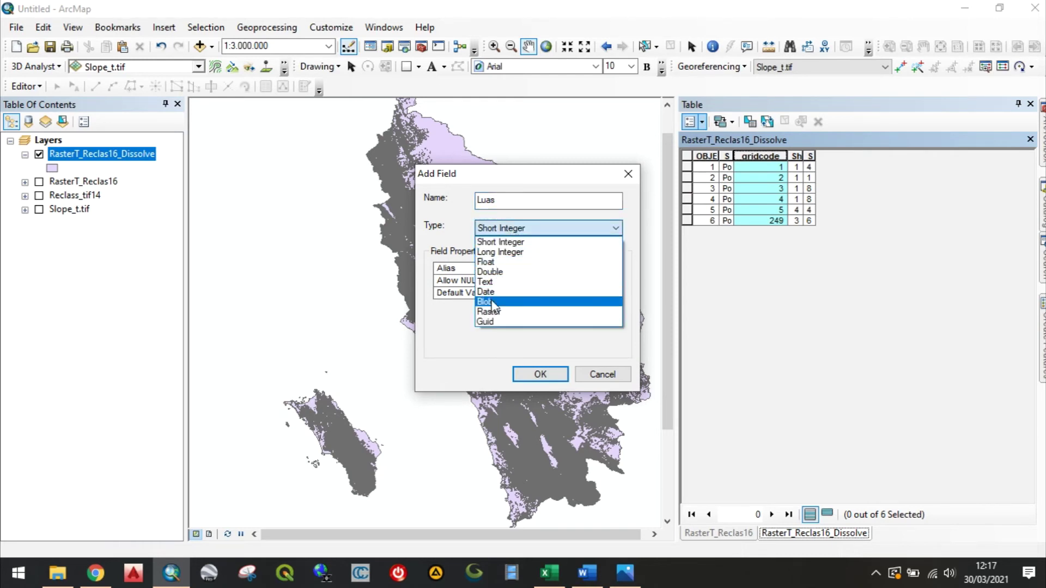
click(497, 271)
click(540, 374)
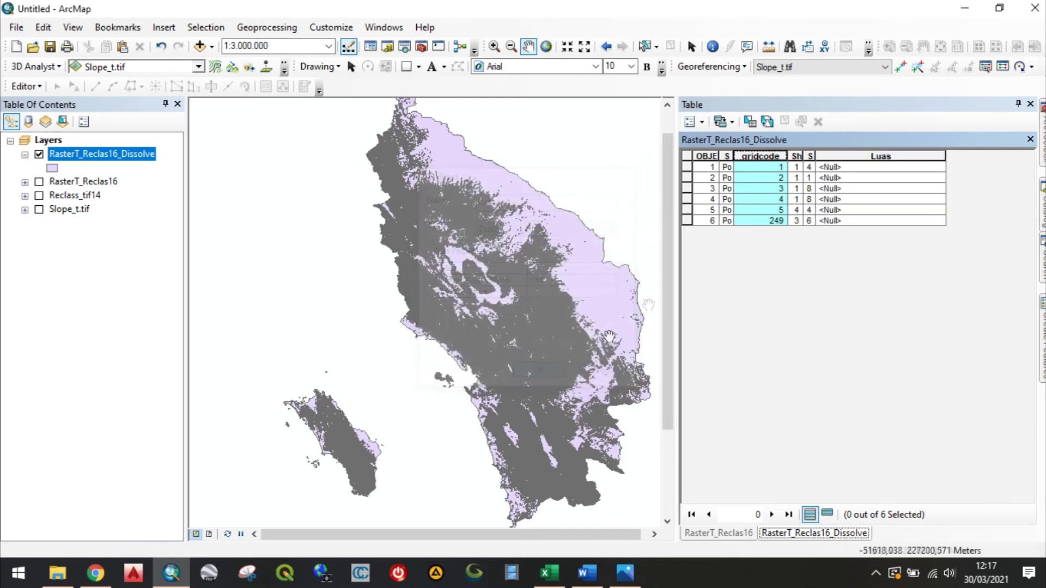
- Calculate the polygon area in square meters for the Luas field, using the data source's coordinate system
right_click(847, 158)
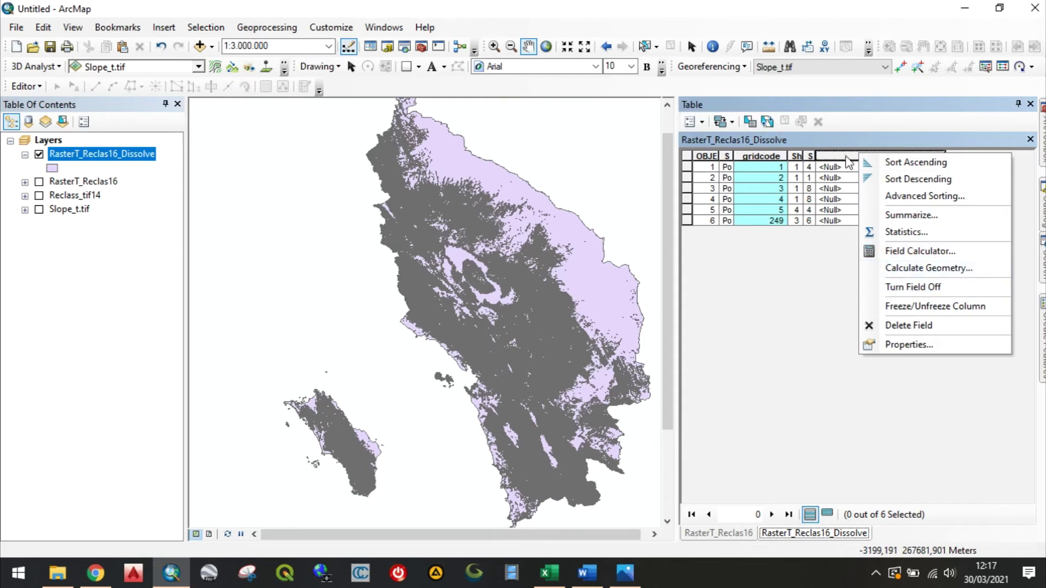
click(848, 159)
right_click(847, 159)
click(883, 269)
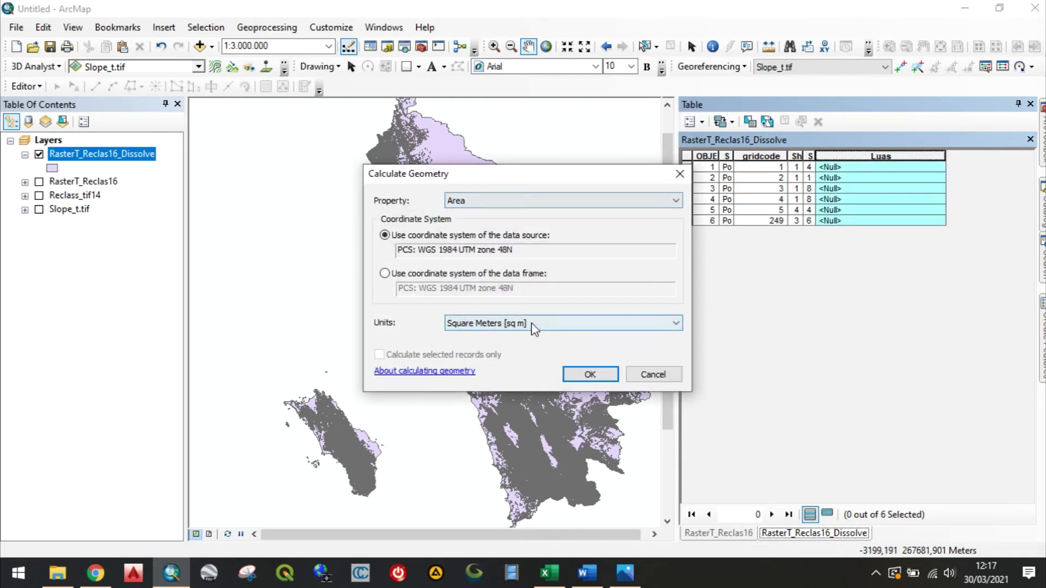
click(590, 374)
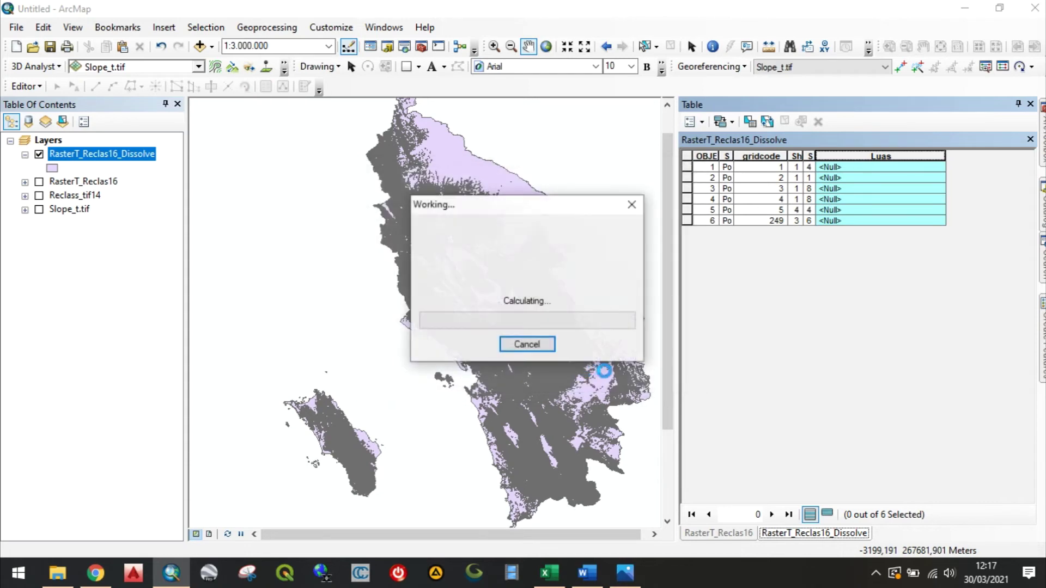
- Format the Luas field's numbers to 2 decimal places
right_click(901, 157)
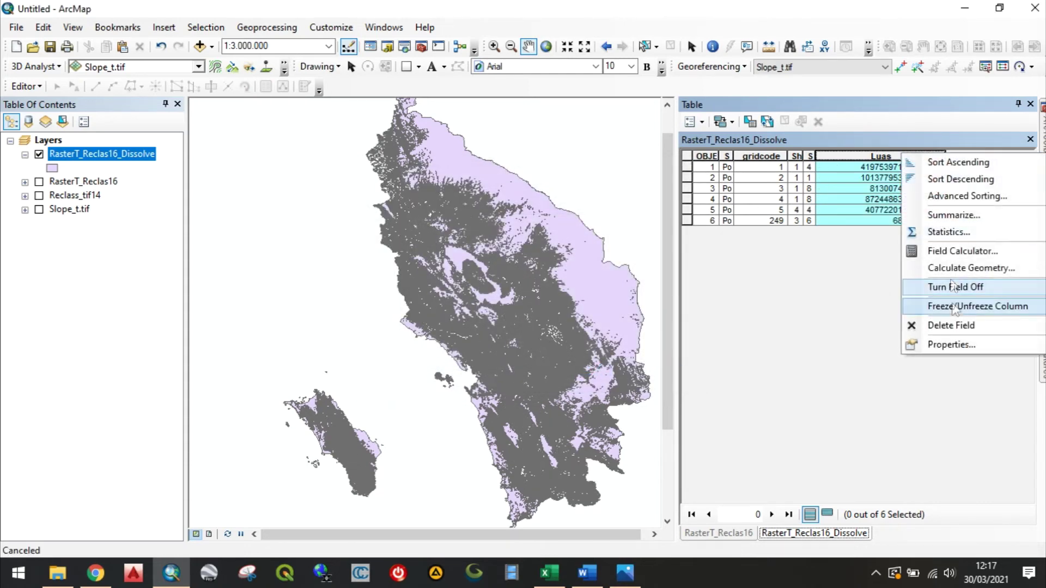
click(950, 344)
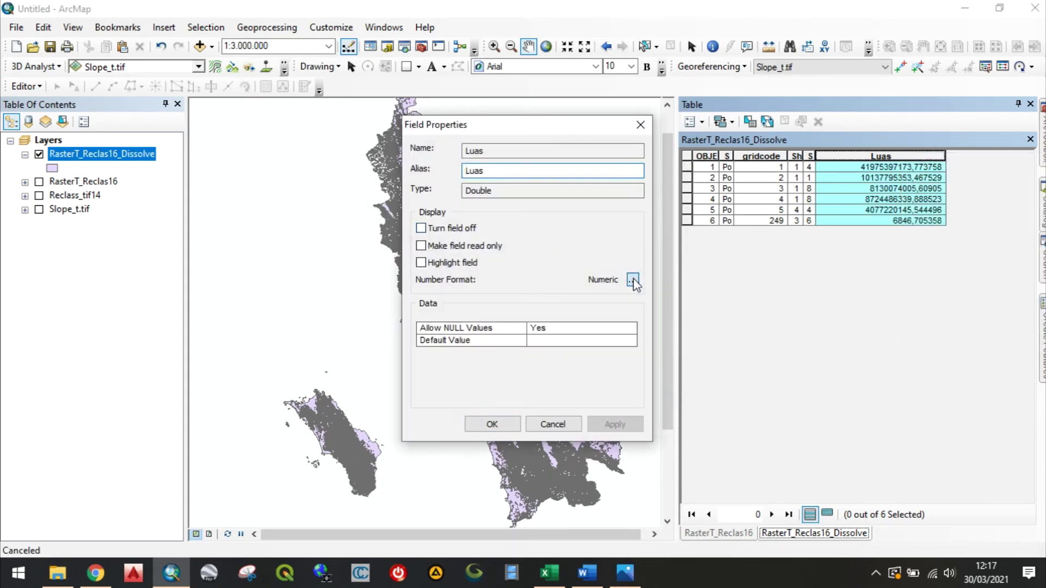
click(632, 280)
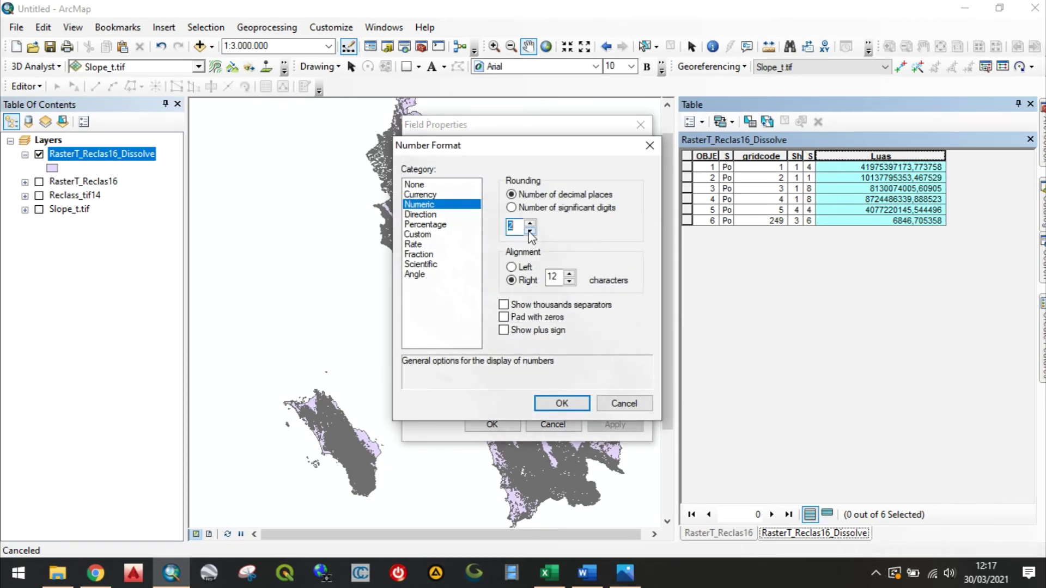
click(562, 403)
click(492, 425)
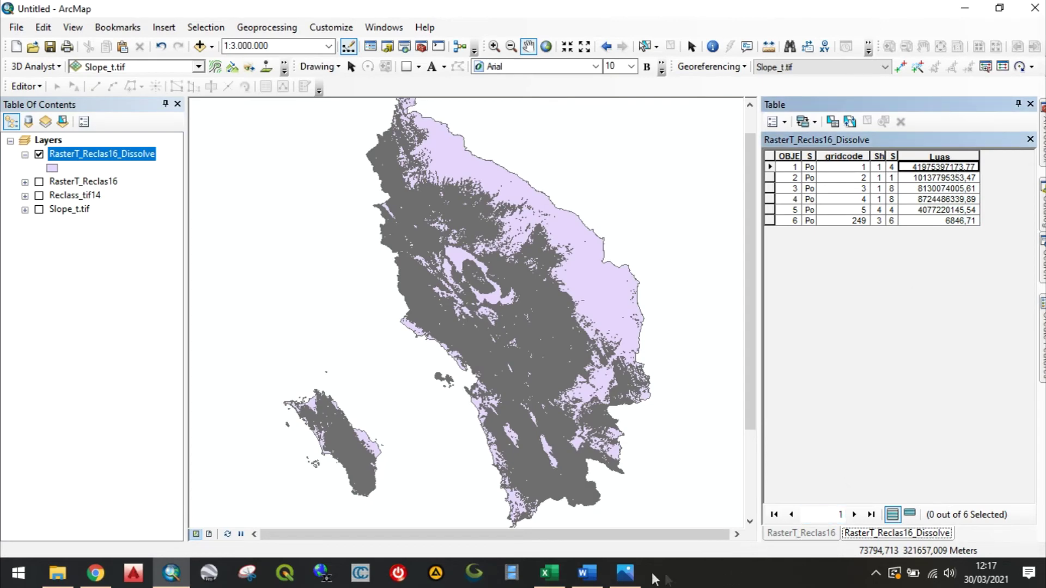
click(559, 580)
key(ctrl+v)
drag(566, 219, 634, 225)
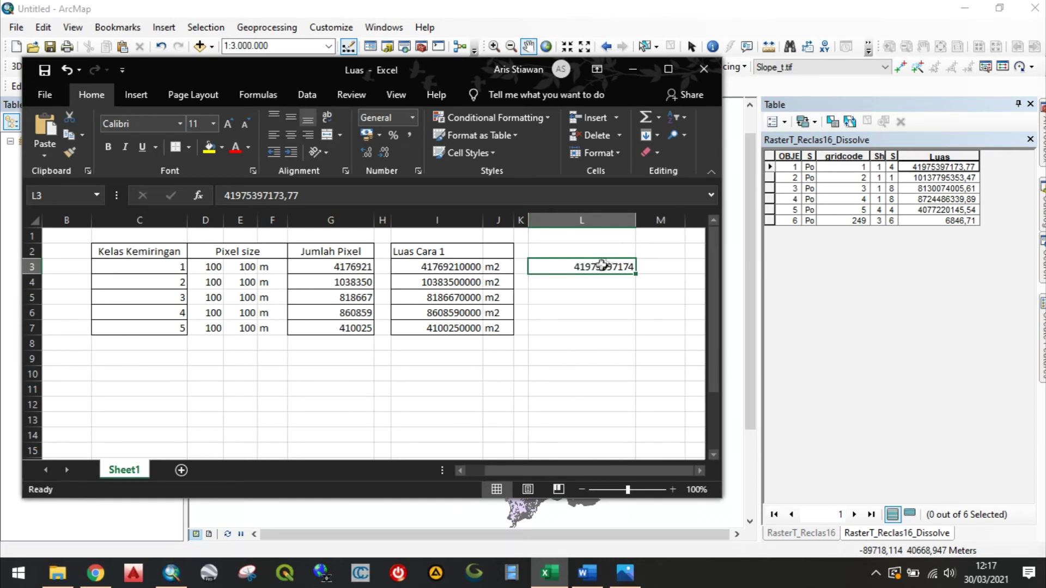
- Calculate the class 1 area difference in M3 with the formula =I3-L3 and slightly narrow column L
click(663, 267)
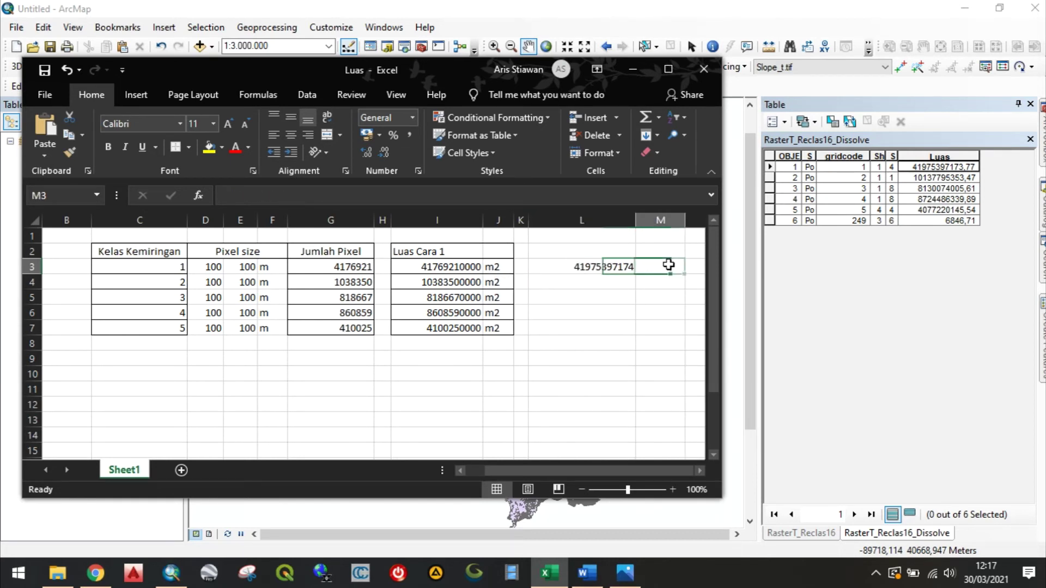
text(=)
click(479, 267)
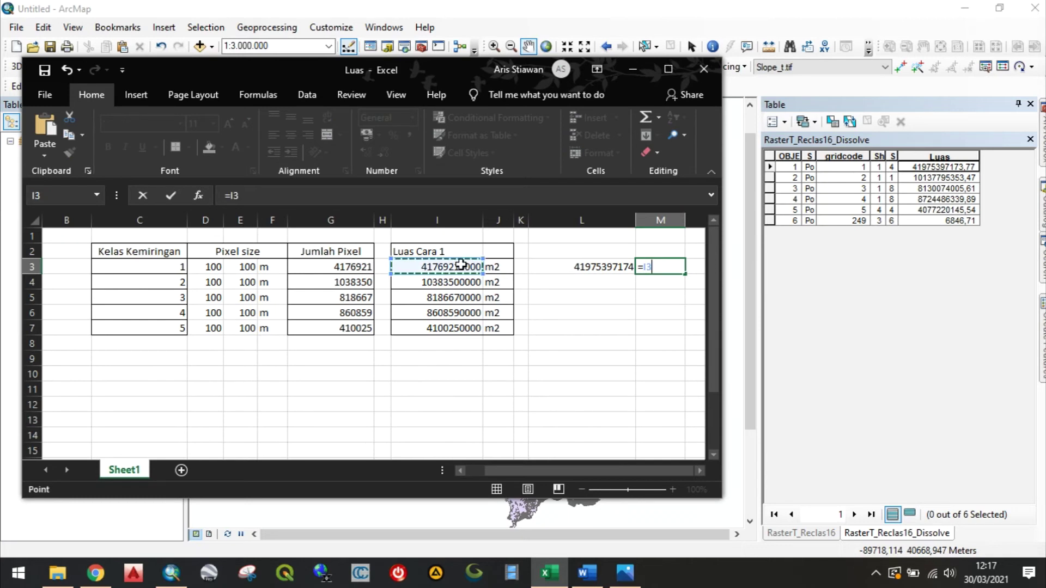
text(-)
click(603, 267)
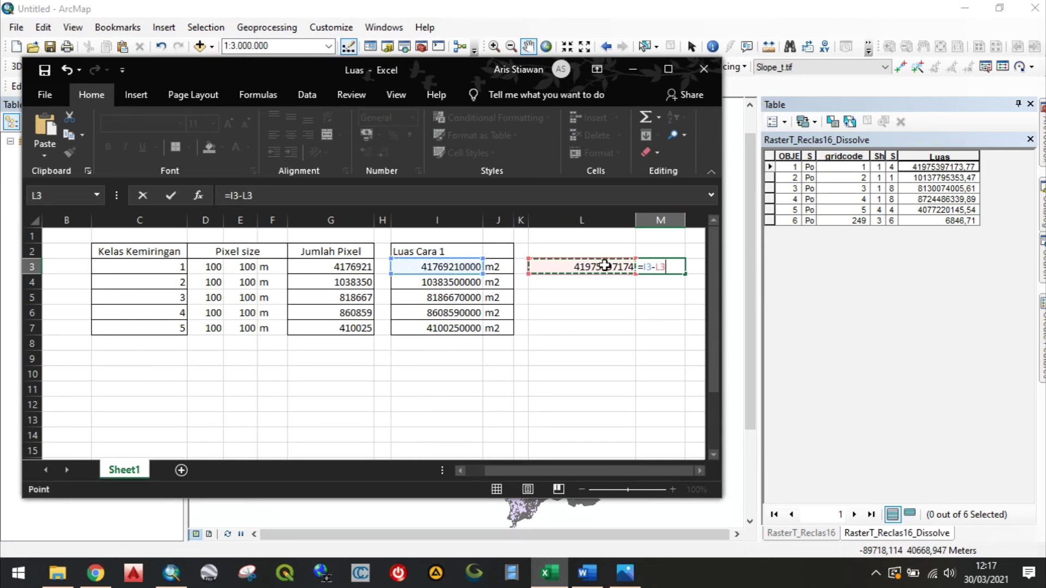
key(Return)
mouse_move(637, 229)
mouse_down()
mouse_move(646, 223)
mouse_move(626, 220)
mouse_up()
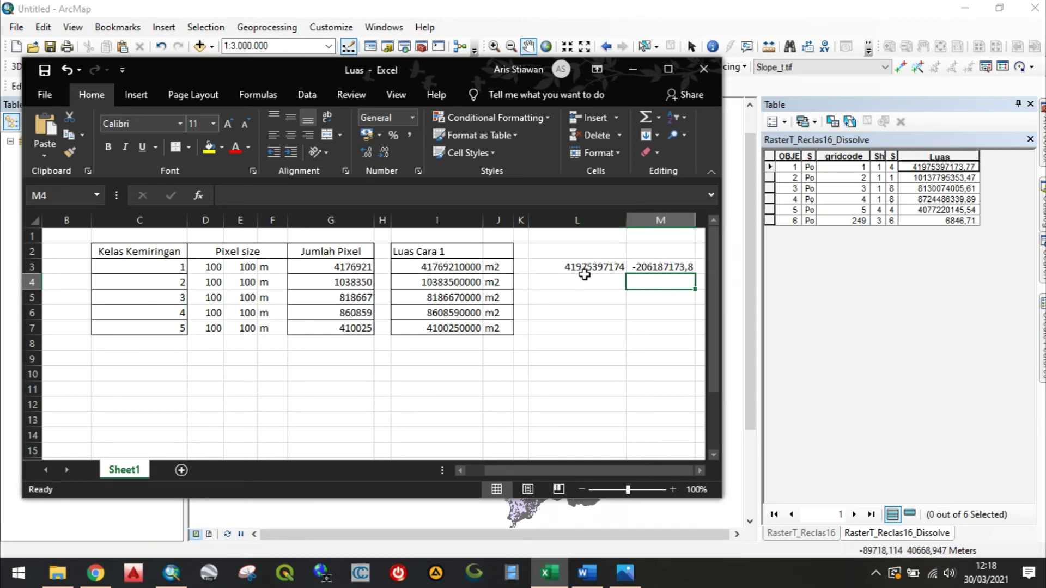
- Format the difference in cell M3 as a Number without decimal places
click(639, 266)
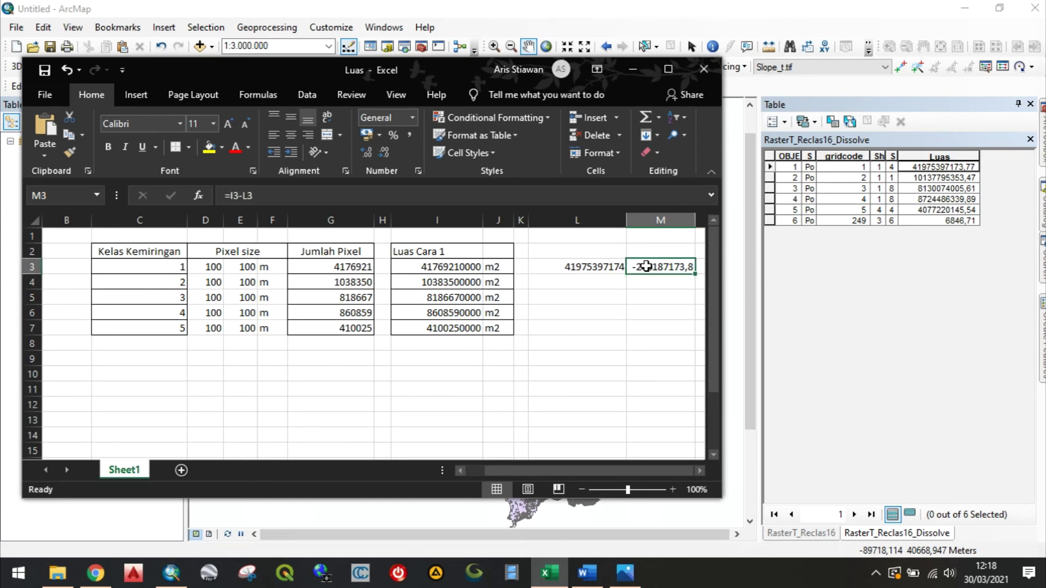
click(414, 118)
click(427, 173)
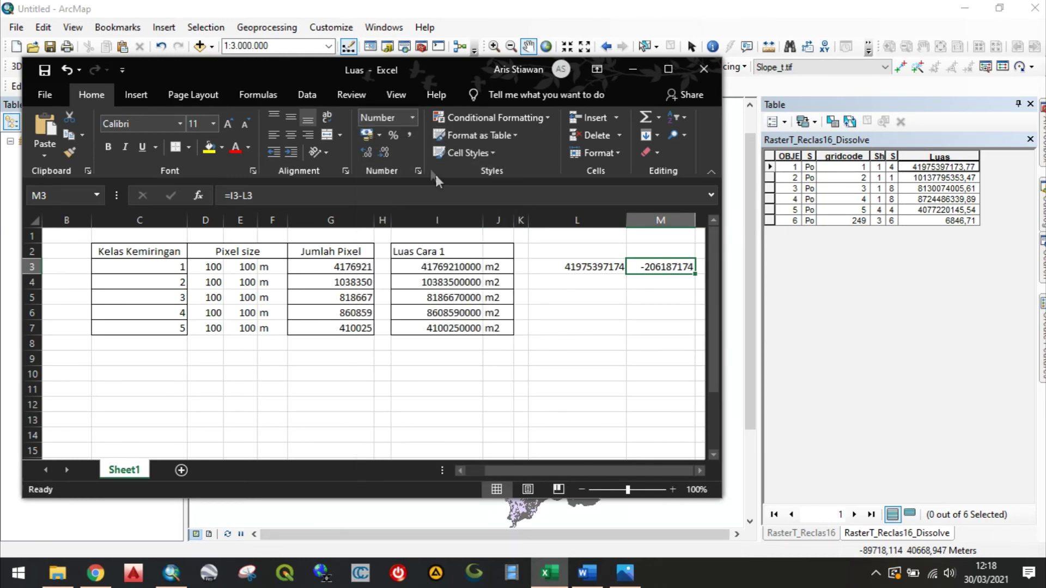
click(669, 277)
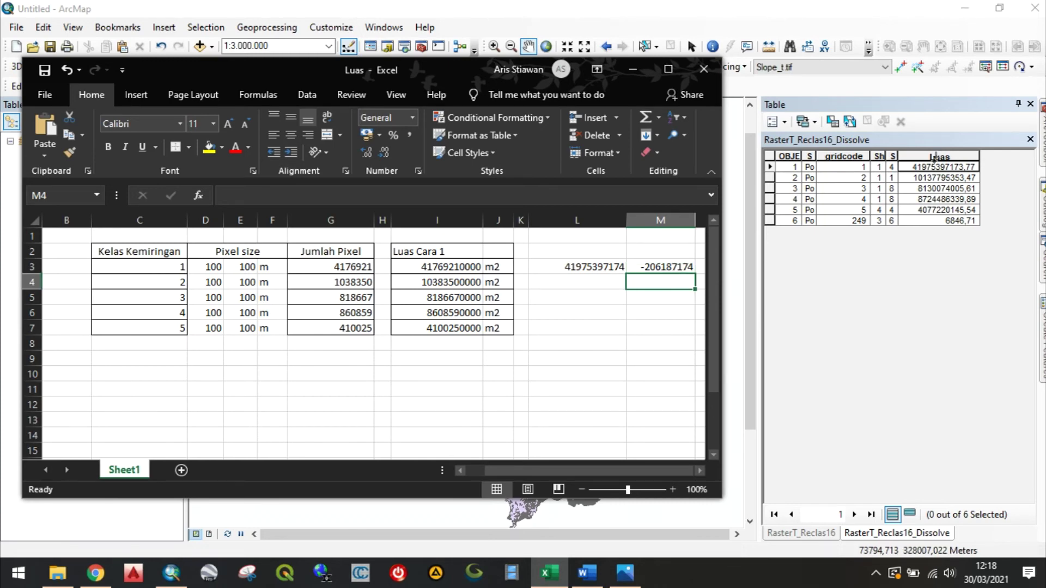
click(937, 178)
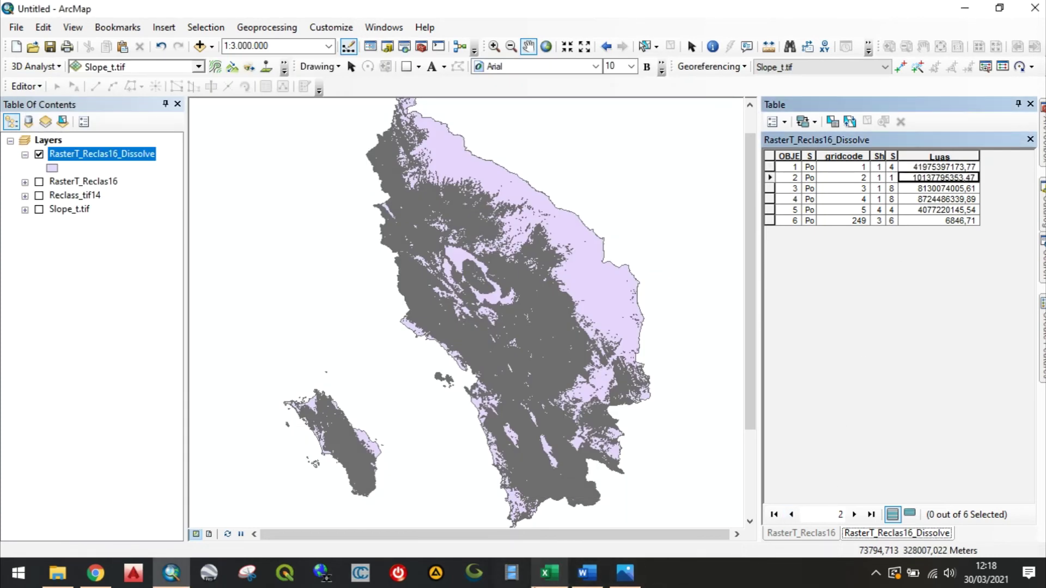
click(548, 573)
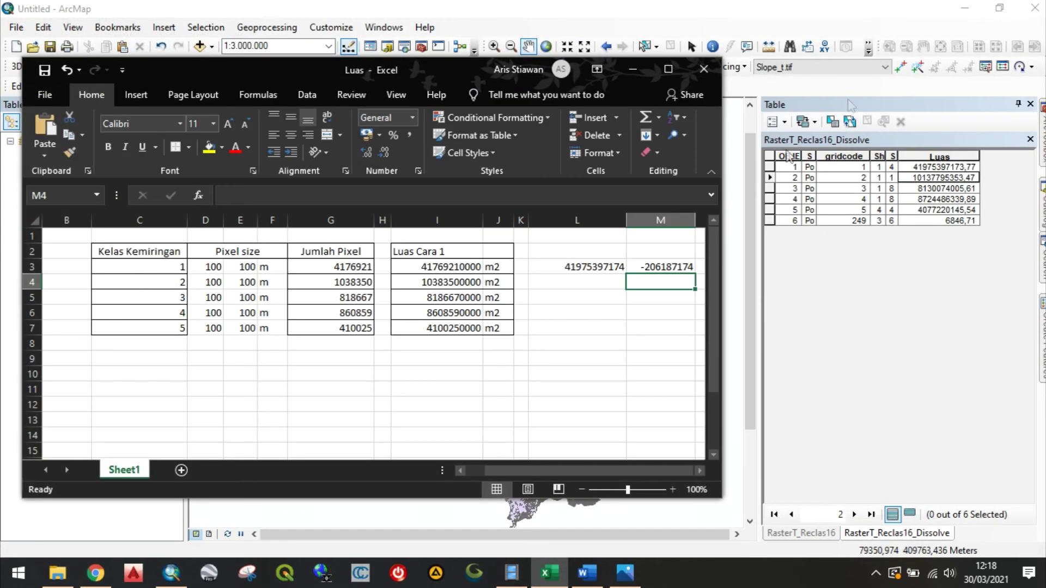
click(607, 282)
key(ctrl+v)
click(659, 267)
drag(695, 274, 692, 286)
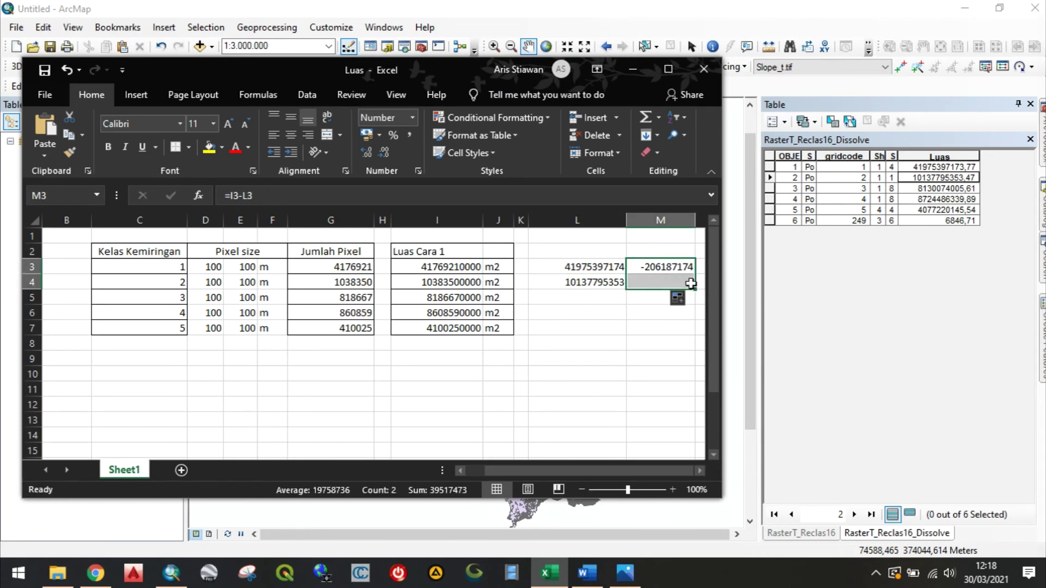
click(635, 303)
click(548, 572)
click(548, 572)
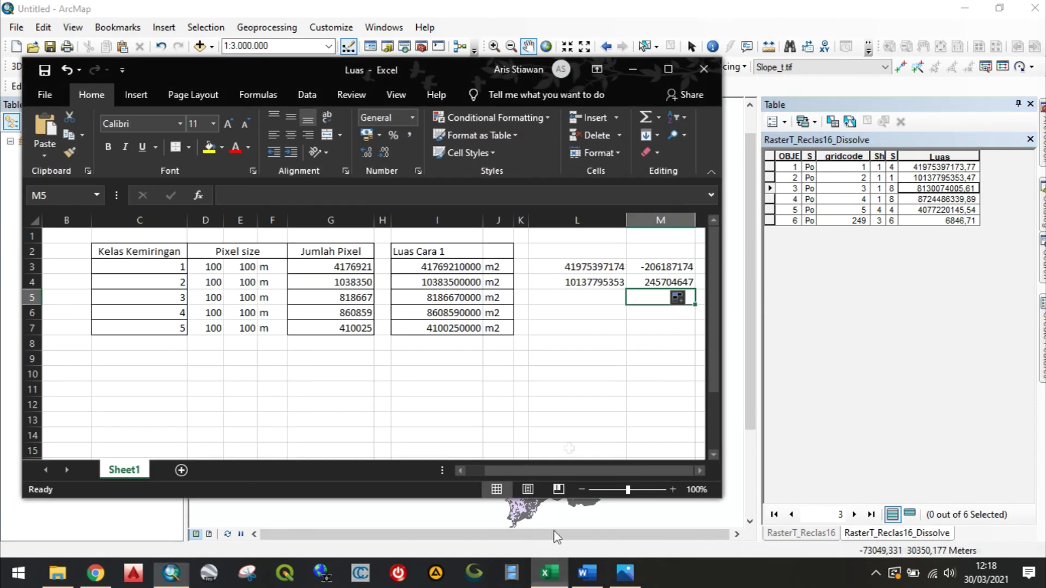
click(596, 299)
key(ctrl+v)
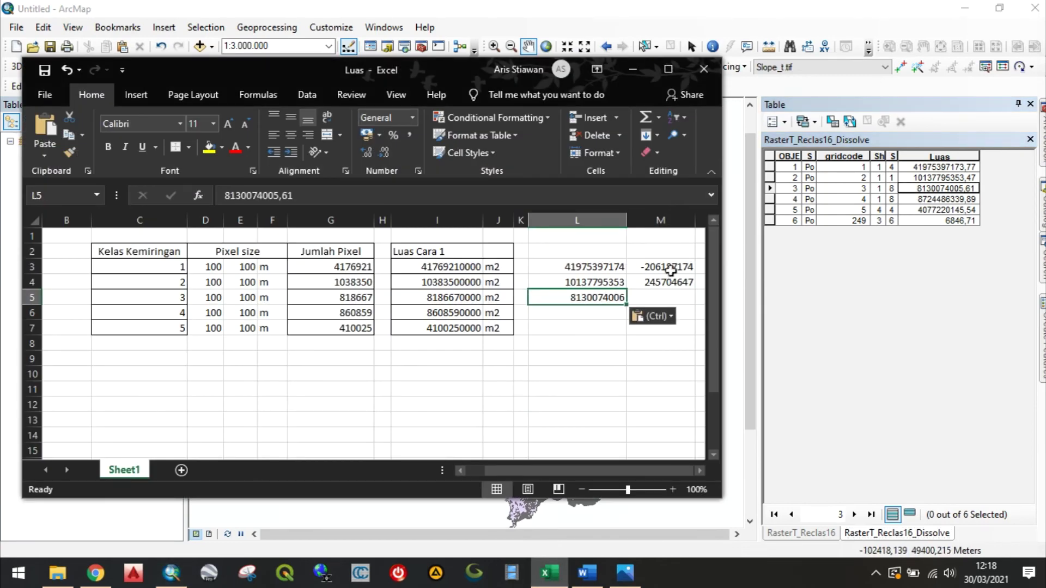
click(670, 282)
drag(693, 290, 690, 301)
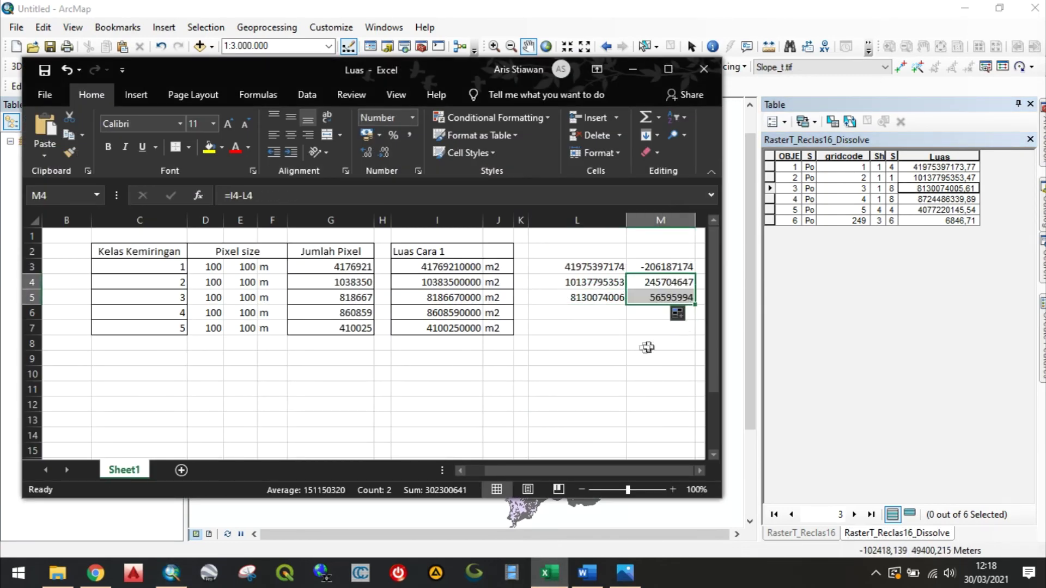
click(632, 313)
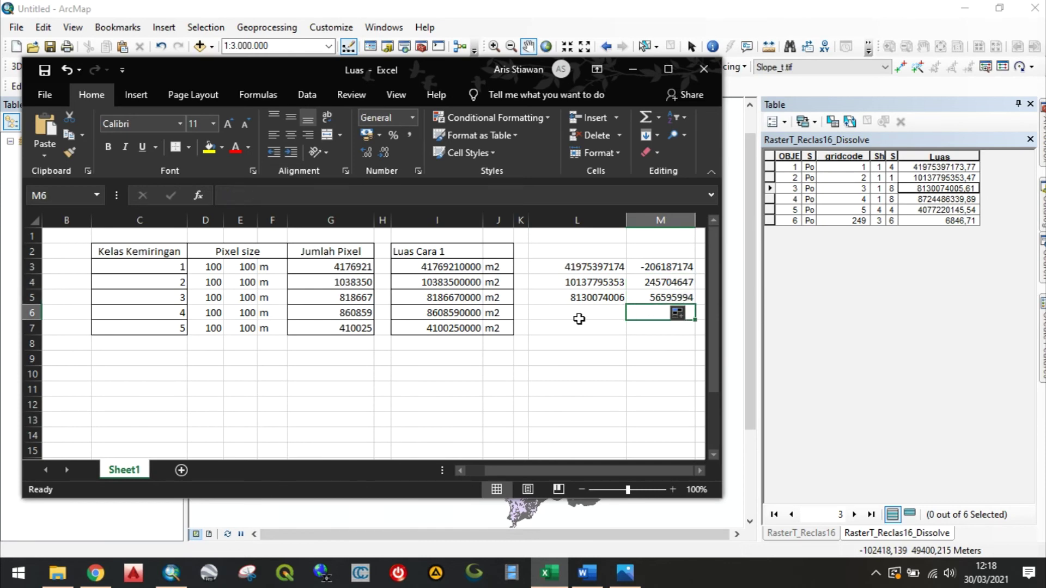
click(924, 201)
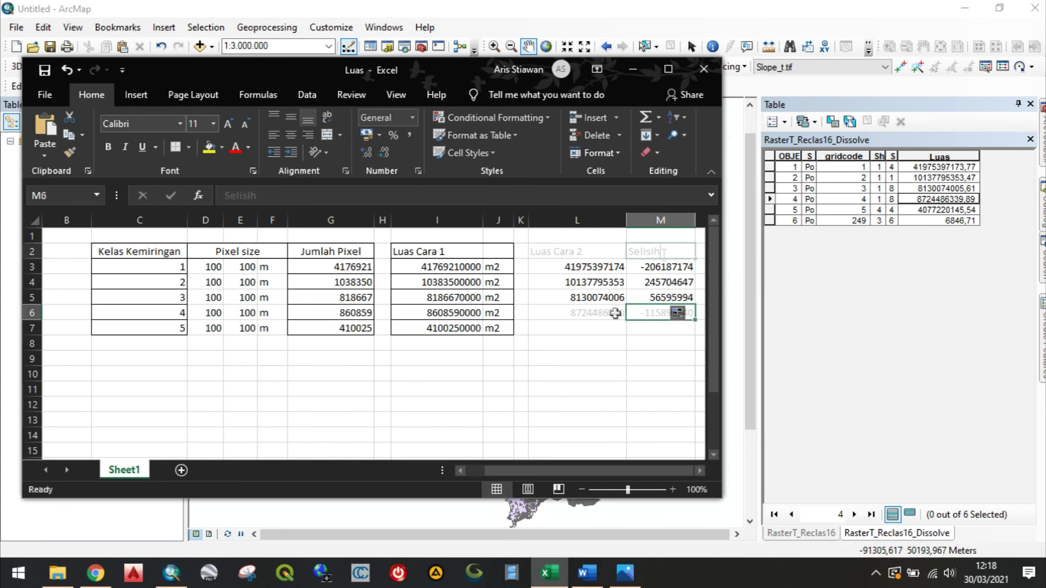
click(613, 314)
key(ctrl+v)
click(648, 369)
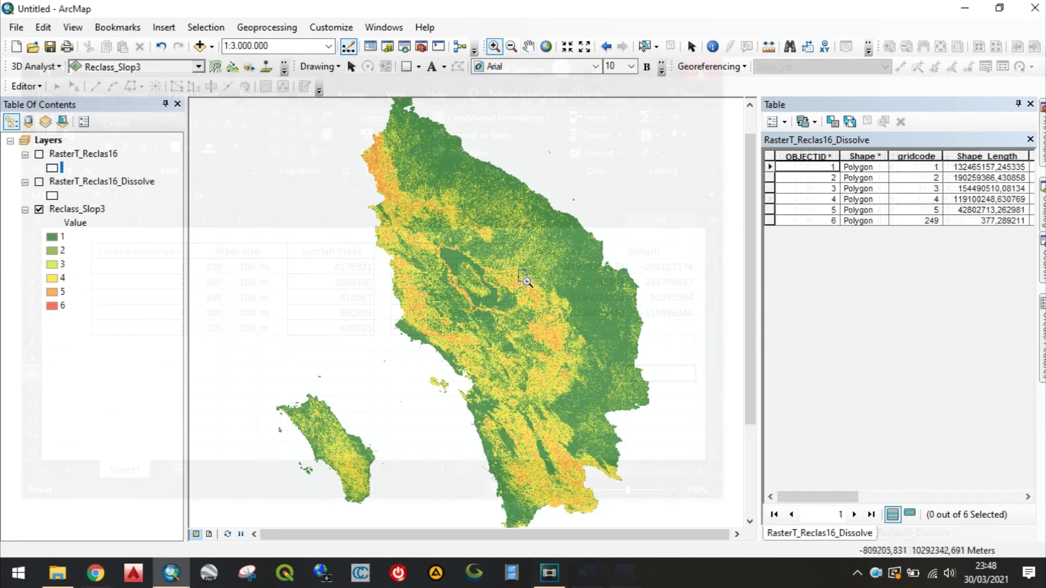
- In ArcMap, display the RasterT_Reclas16 polygon outlines over the Reclass_Slop3 raster at a scale where single pixels are distinguishable
drag(522, 276, 513, 268)
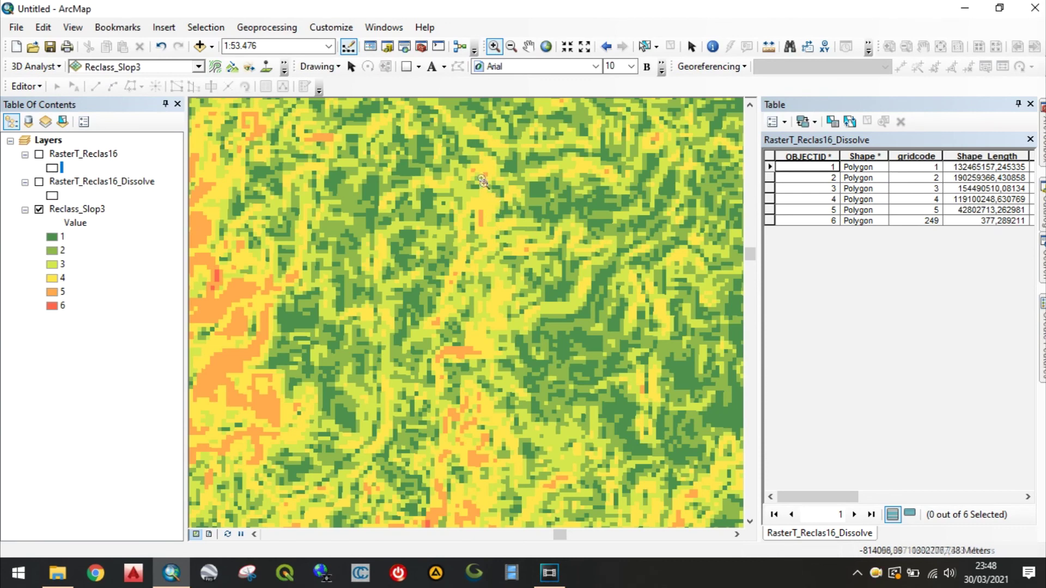
drag(472, 149, 601, 260)
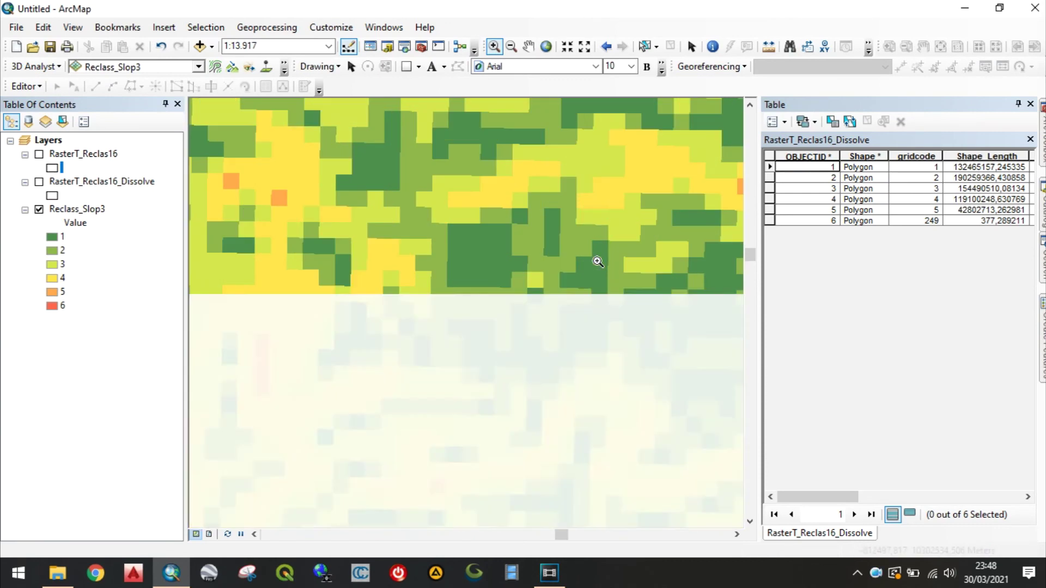
click(40, 155)
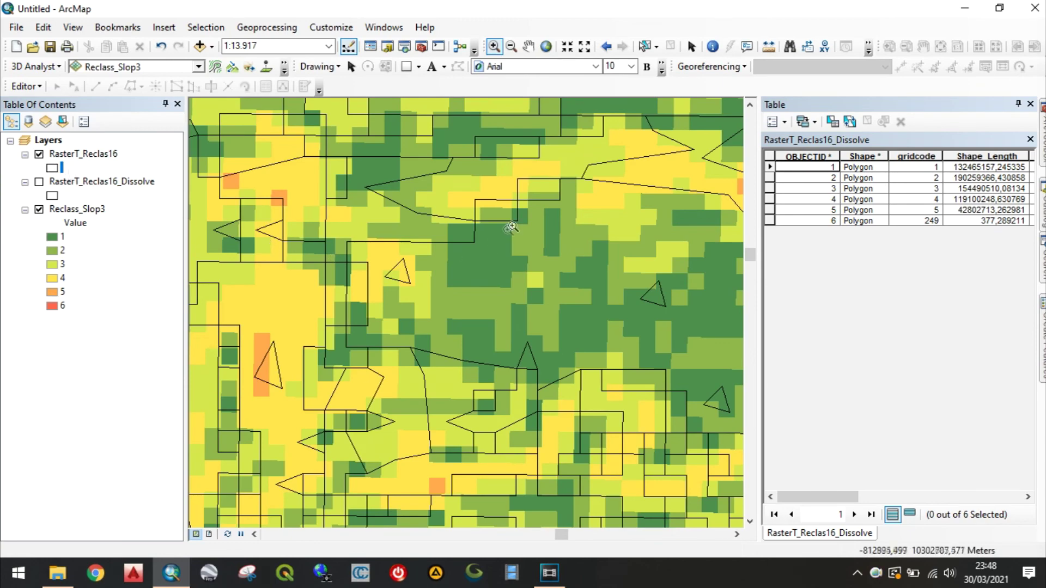
- Compare the RasterT_Reclas16 polygon outlines with the Reclass_Slop3 pixel edges in several parts of the map and at different scales
scroll(558, 381, down, 3)
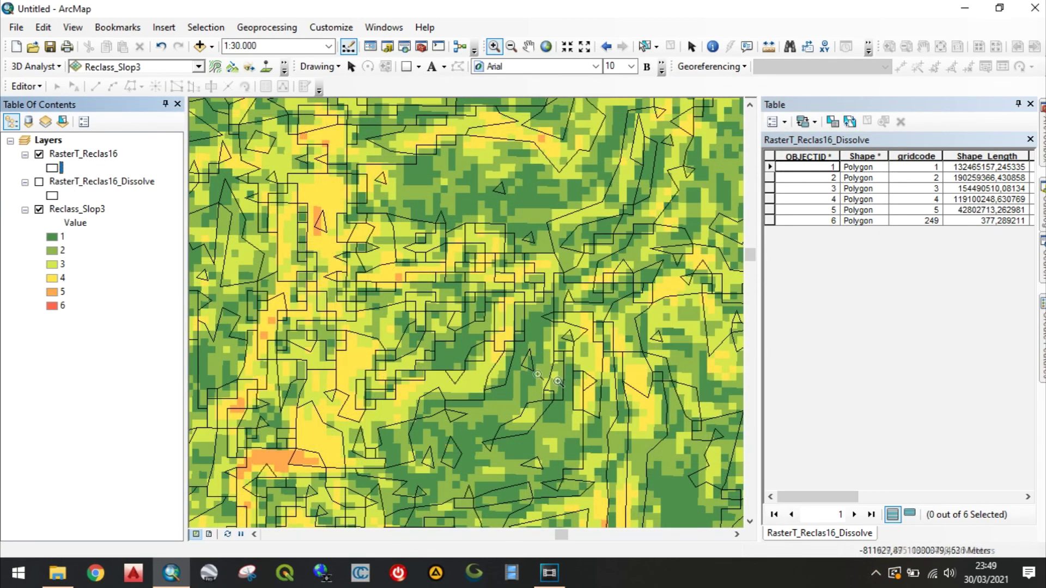
drag(543, 410, 587, 200)
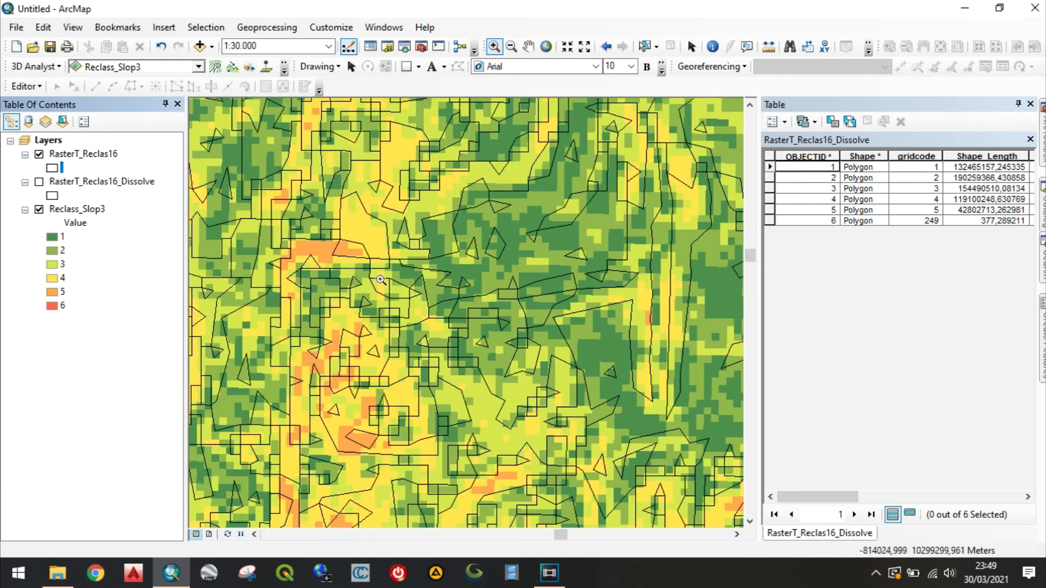
scroll(380, 244, up, 2)
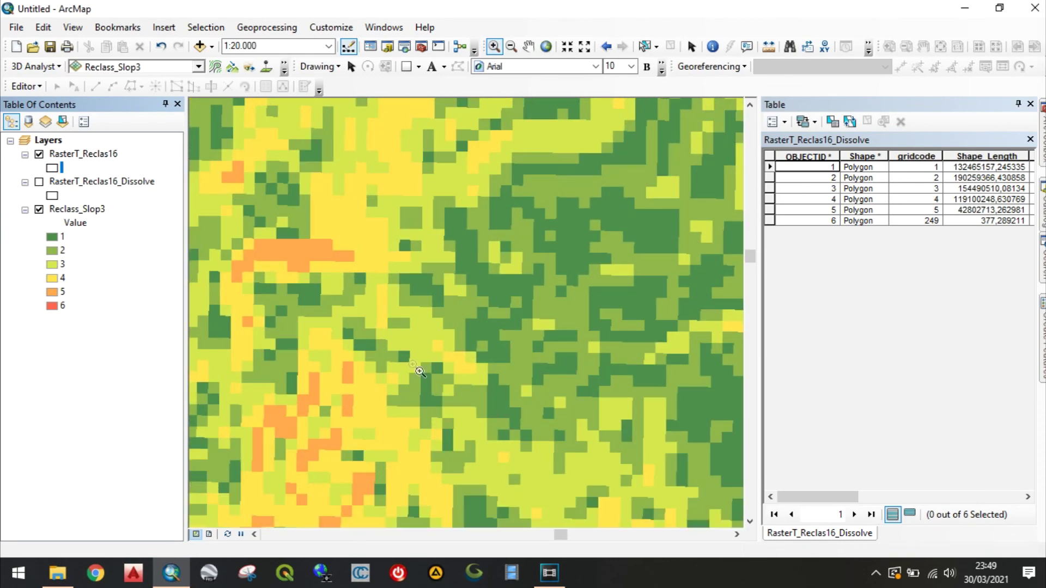
scroll(531, 345, down, 1)
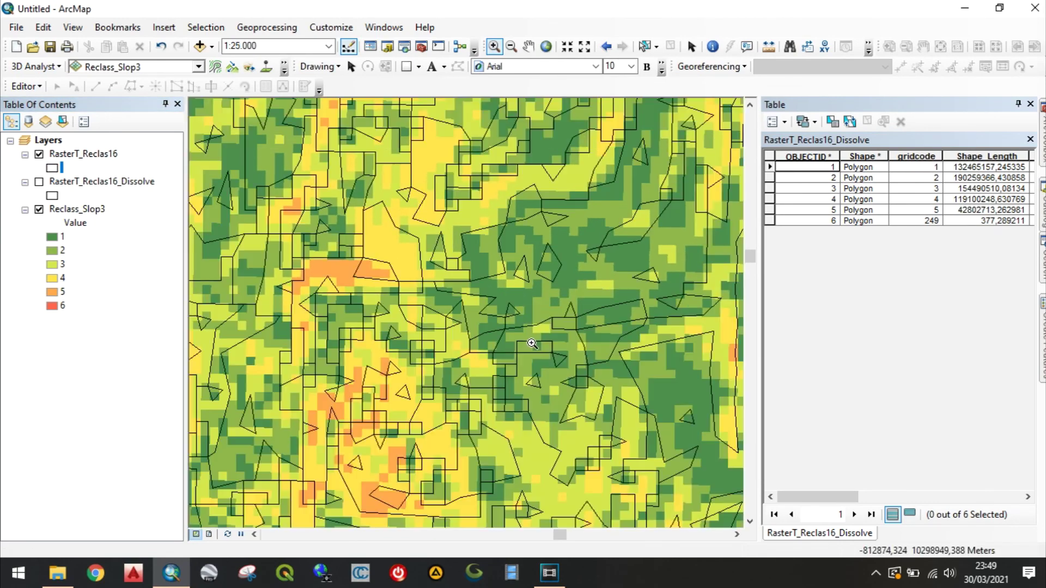
scroll(534, 339, down, 4)
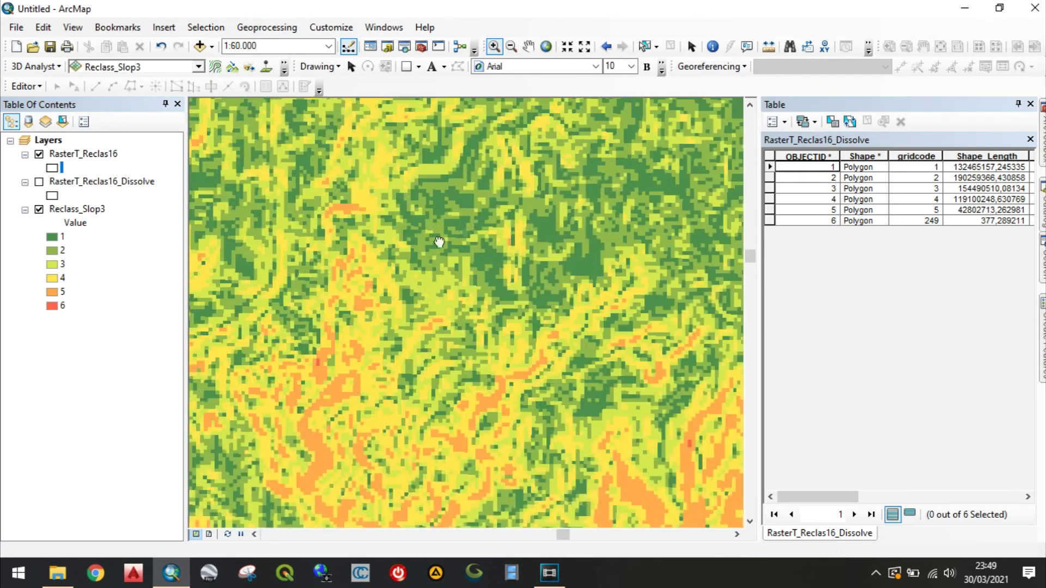
drag(439, 242, 528, 249)
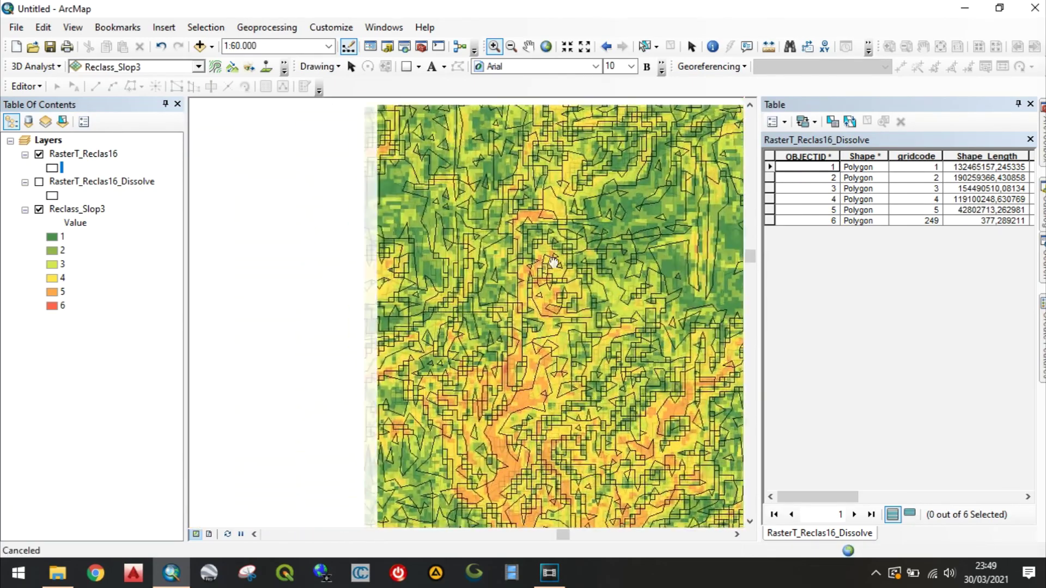
scroll(433, 290, up, 3)
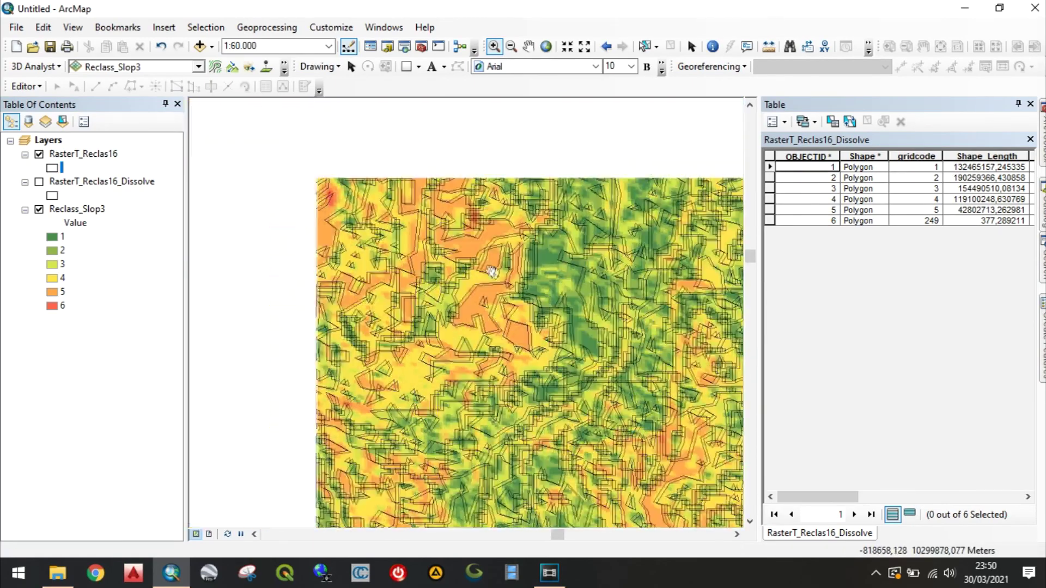